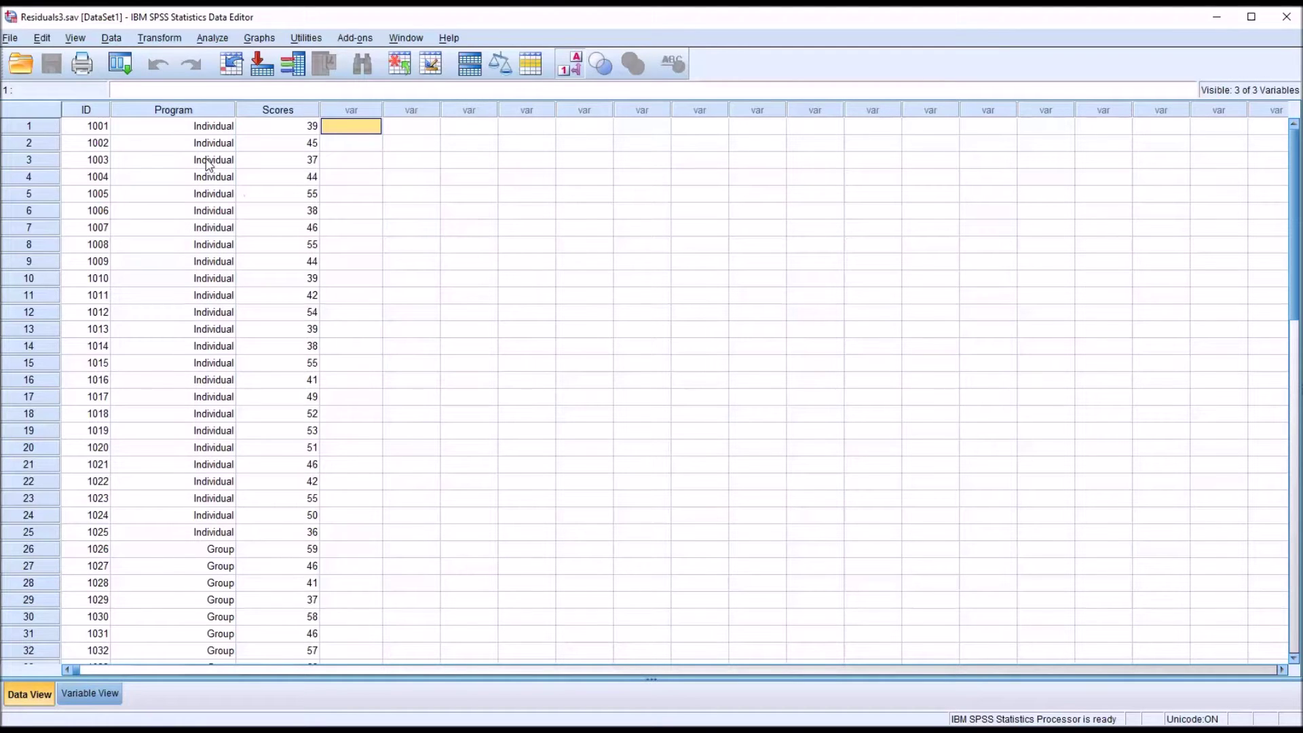
- Examine the Program variable and where its Individual and Group cases begin in the dataset
click(161, 115)
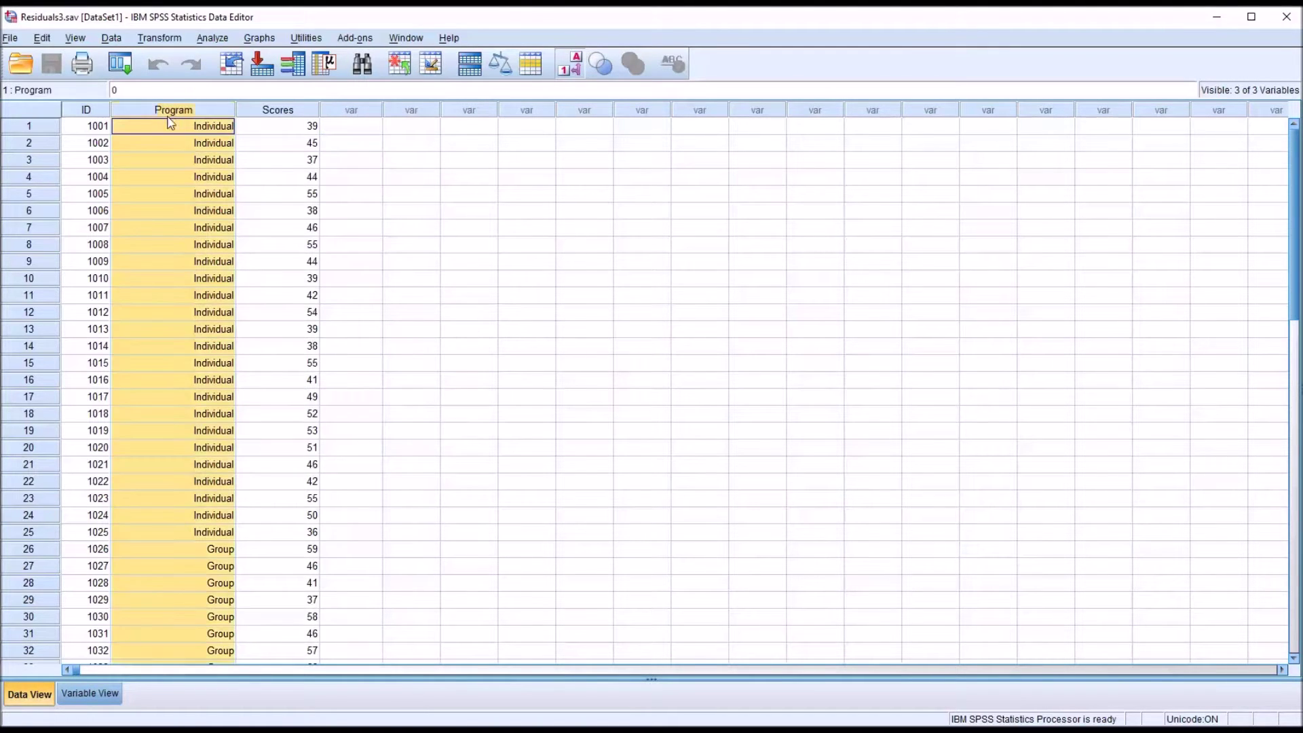
double_click(165, 125)
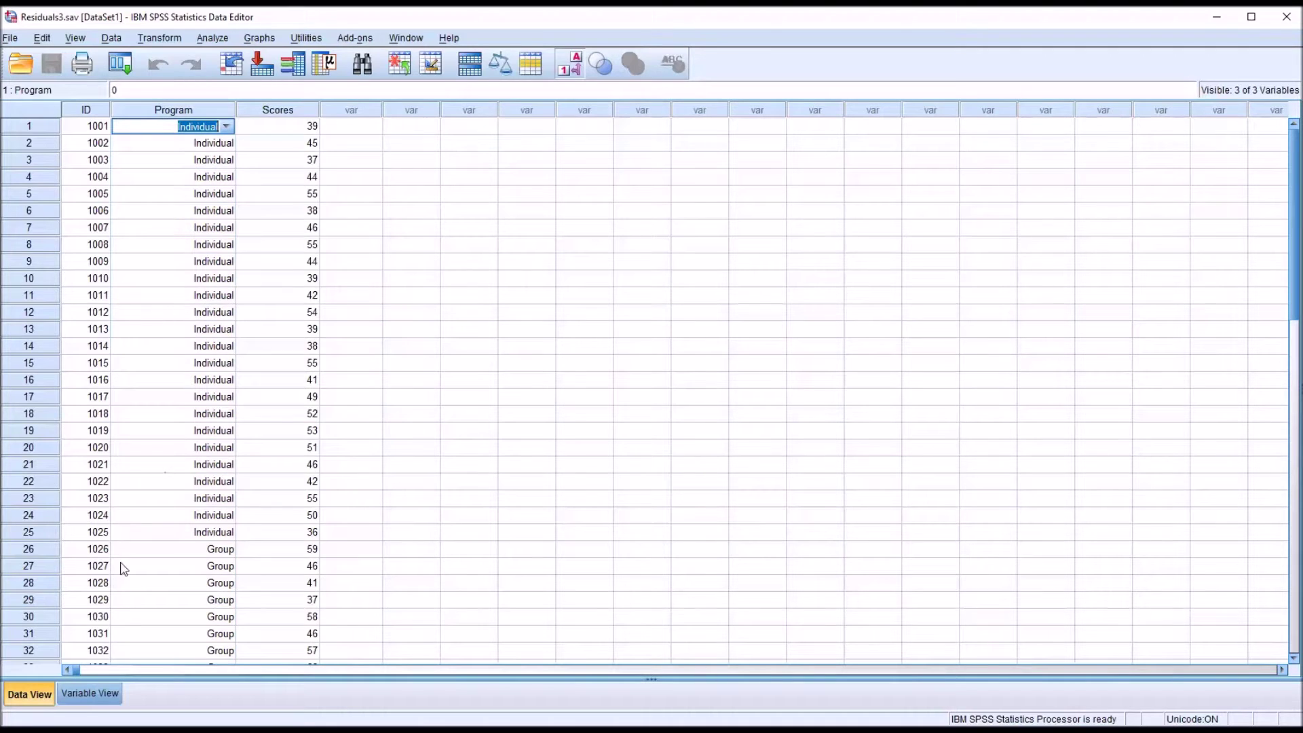
click(154, 554)
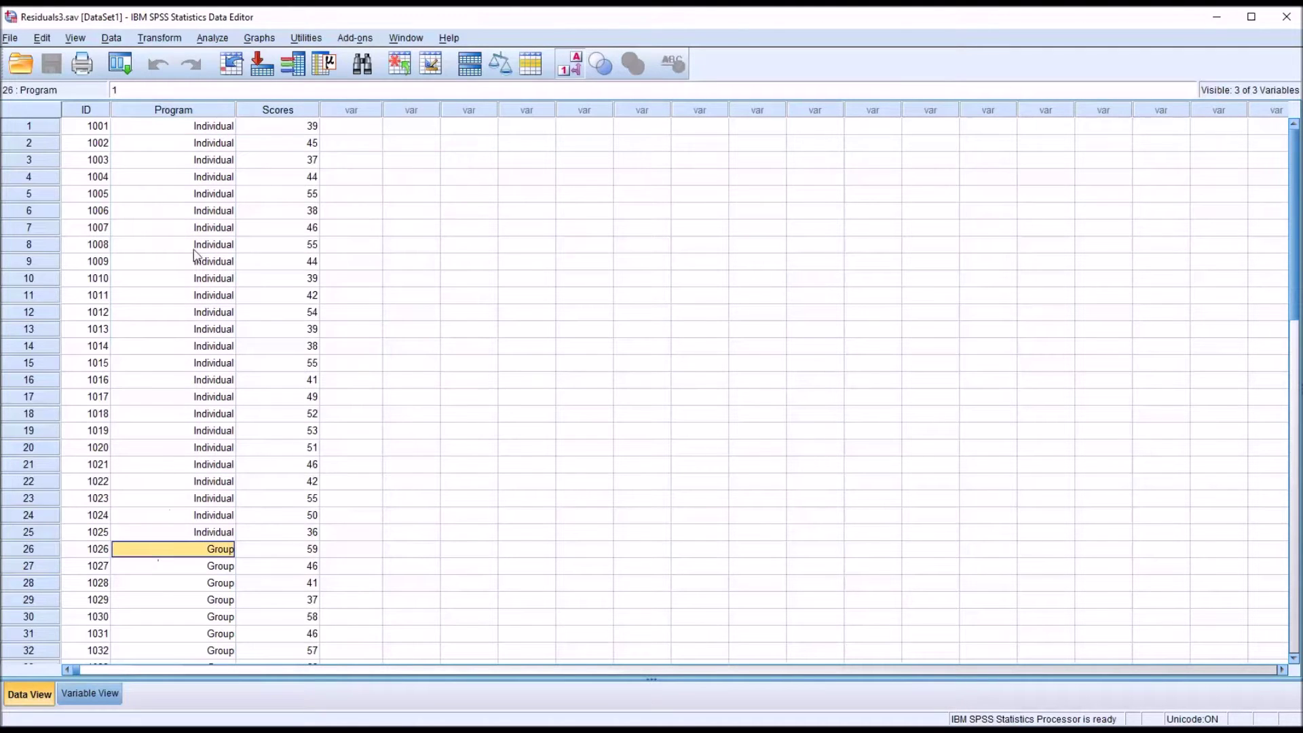
click(178, 131)
click(169, 552)
- Examine the Scores variable, comparing the range of Individual cases in rows 1–25 with the Group cases in rows 26–50
click(278, 112)
click(283, 128)
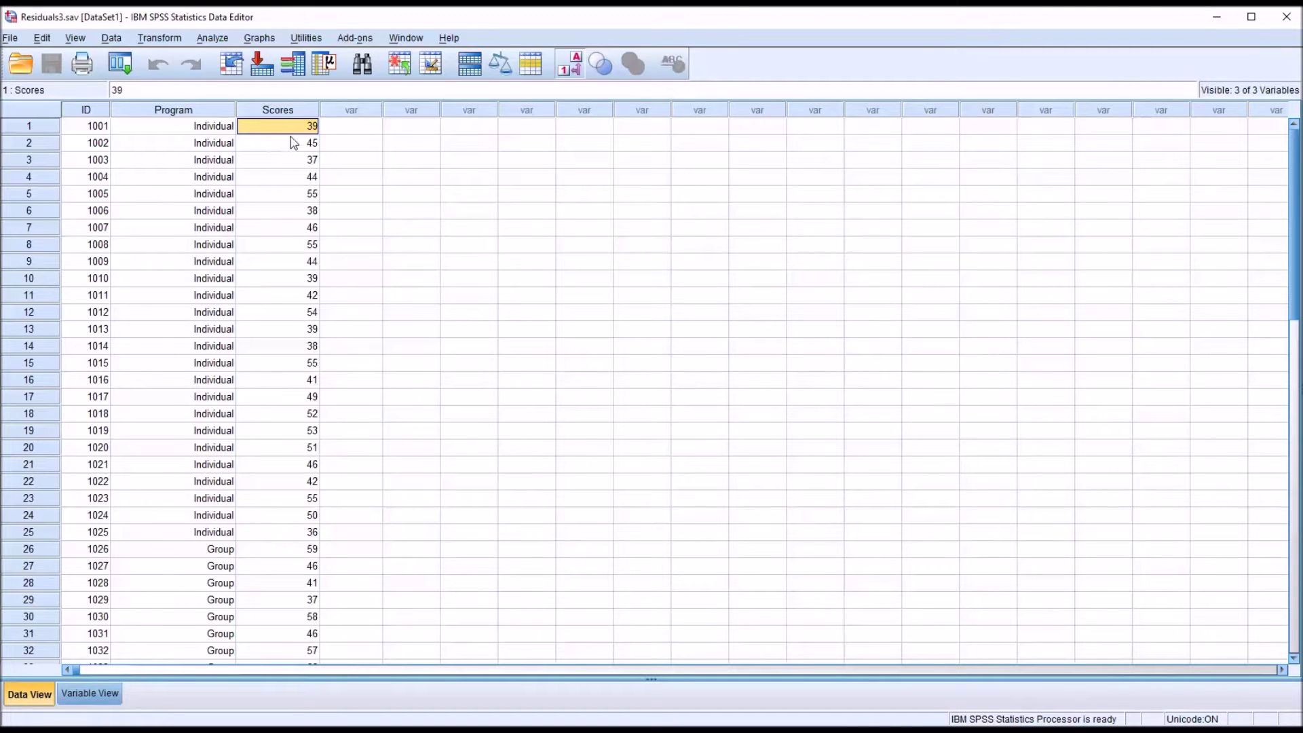
drag(288, 129, 274, 538)
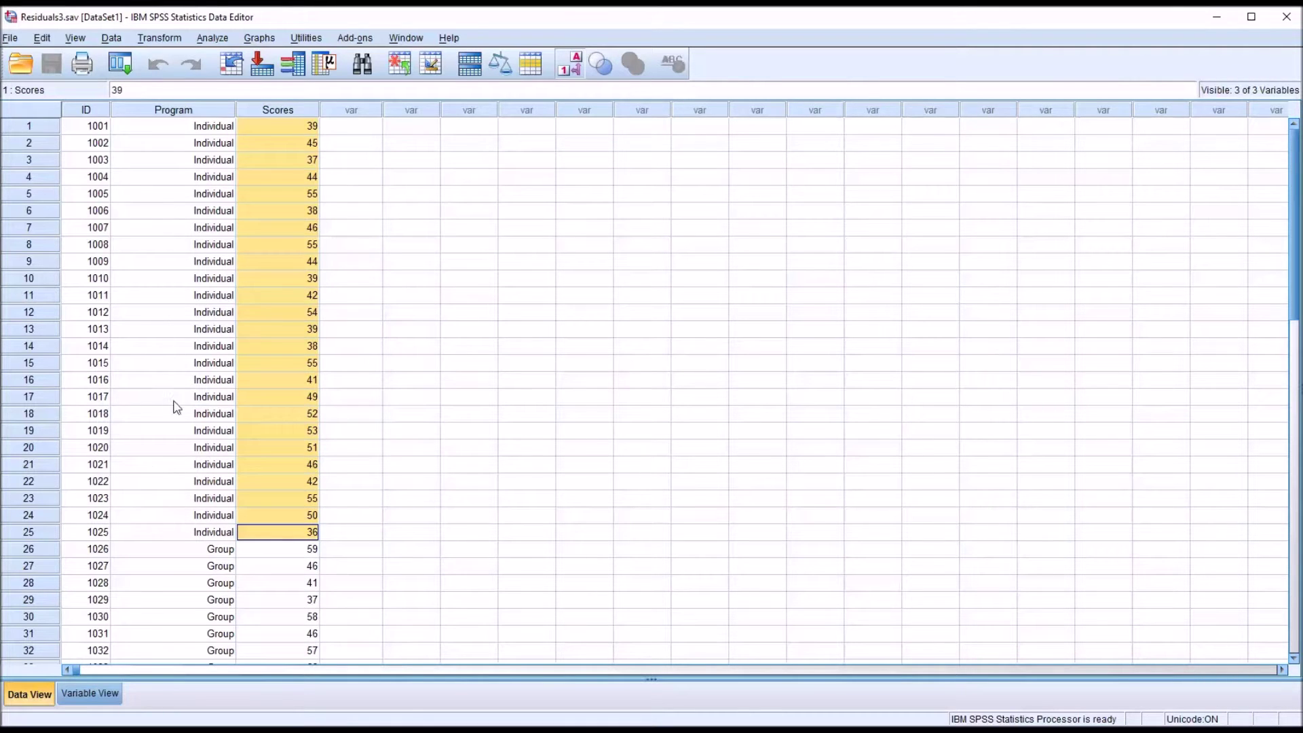
click(276, 553)
mouse_move(276, 553)
mouse_down()
mouse_move(276, 713)
mouse_move(280, 546)
mouse_up()
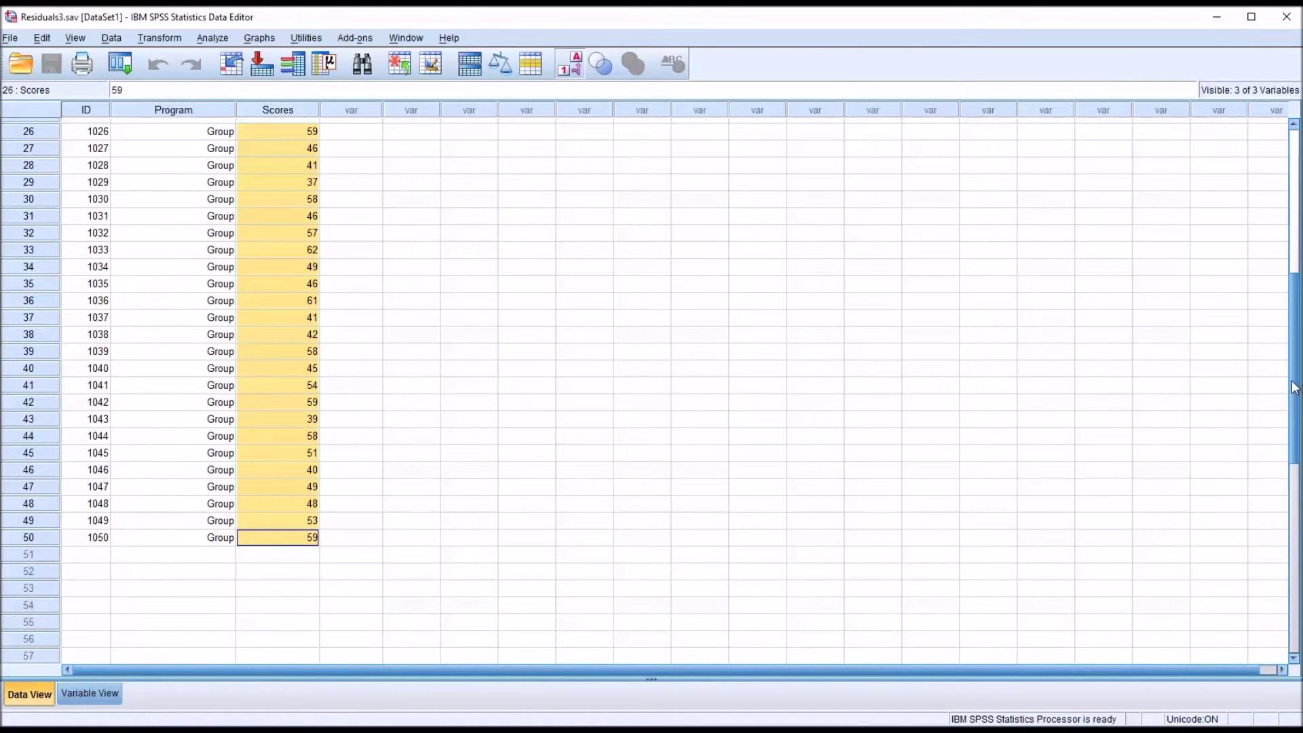
drag(1294, 387, 1267, 218)
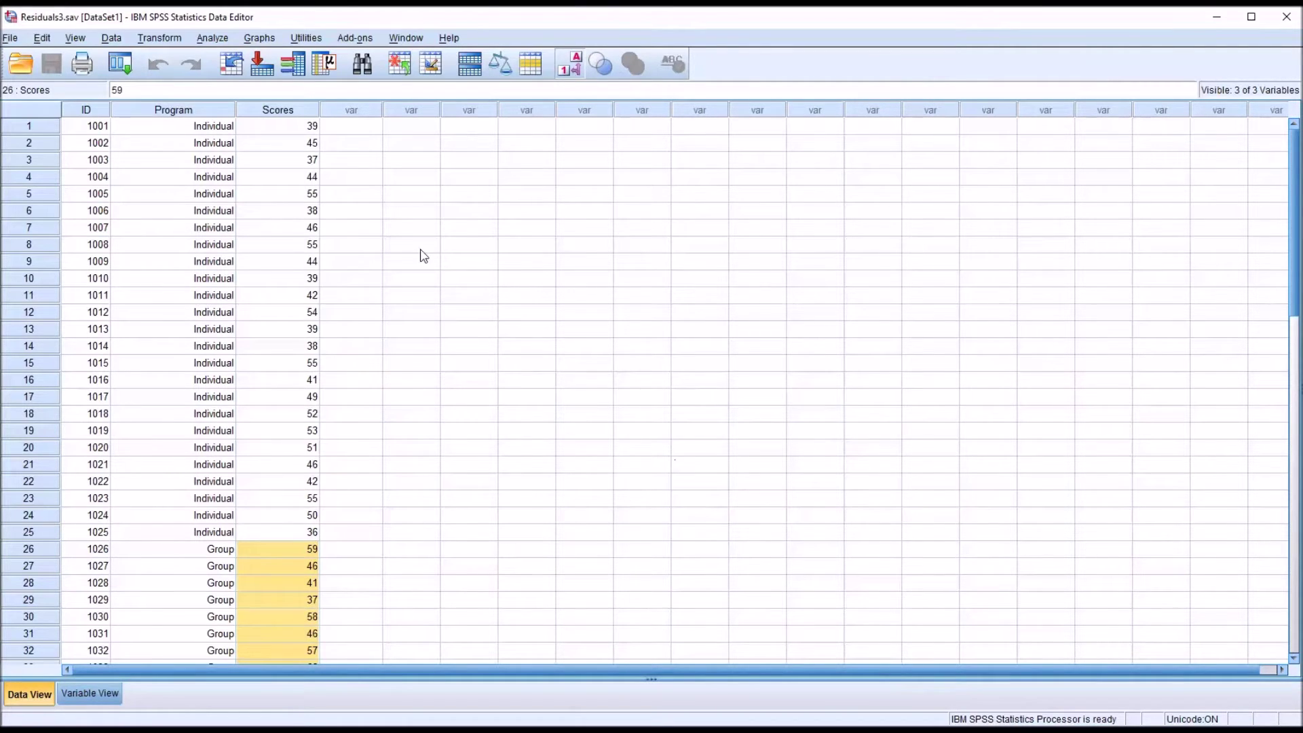
drag(272, 126, 283, 532)
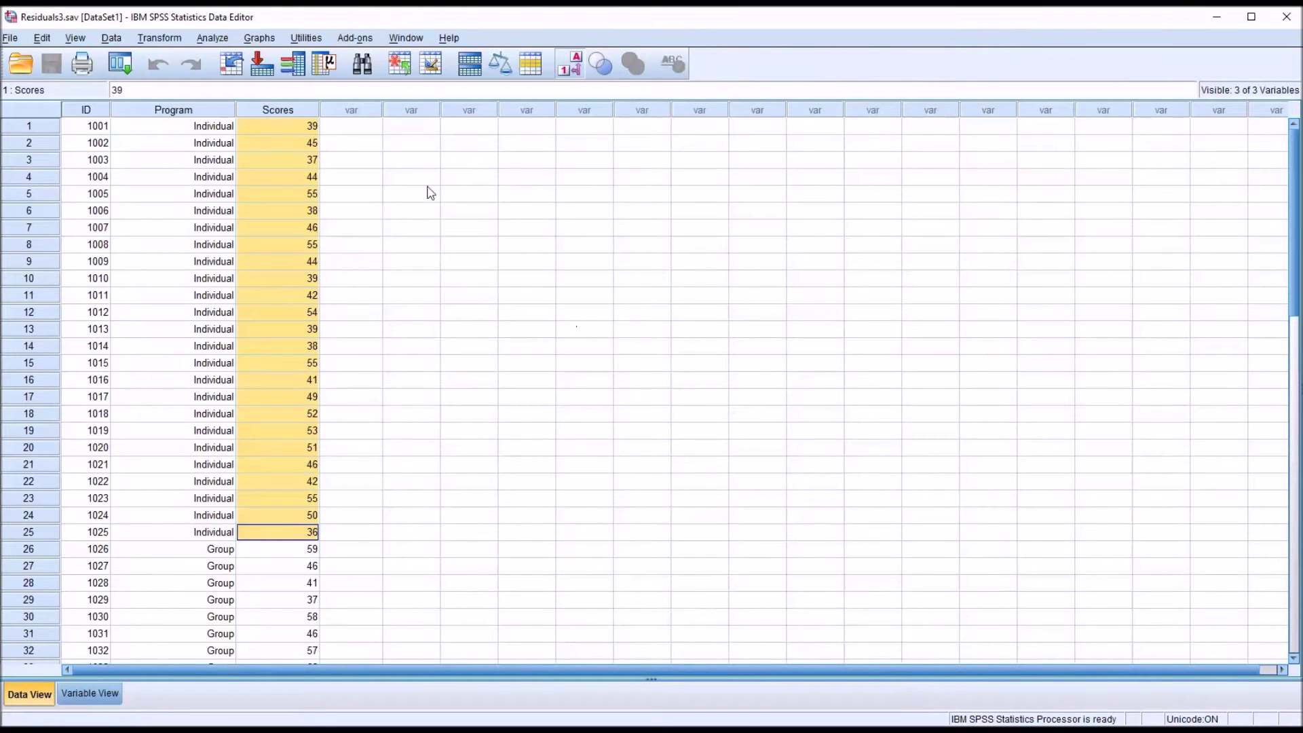
click(286, 129)
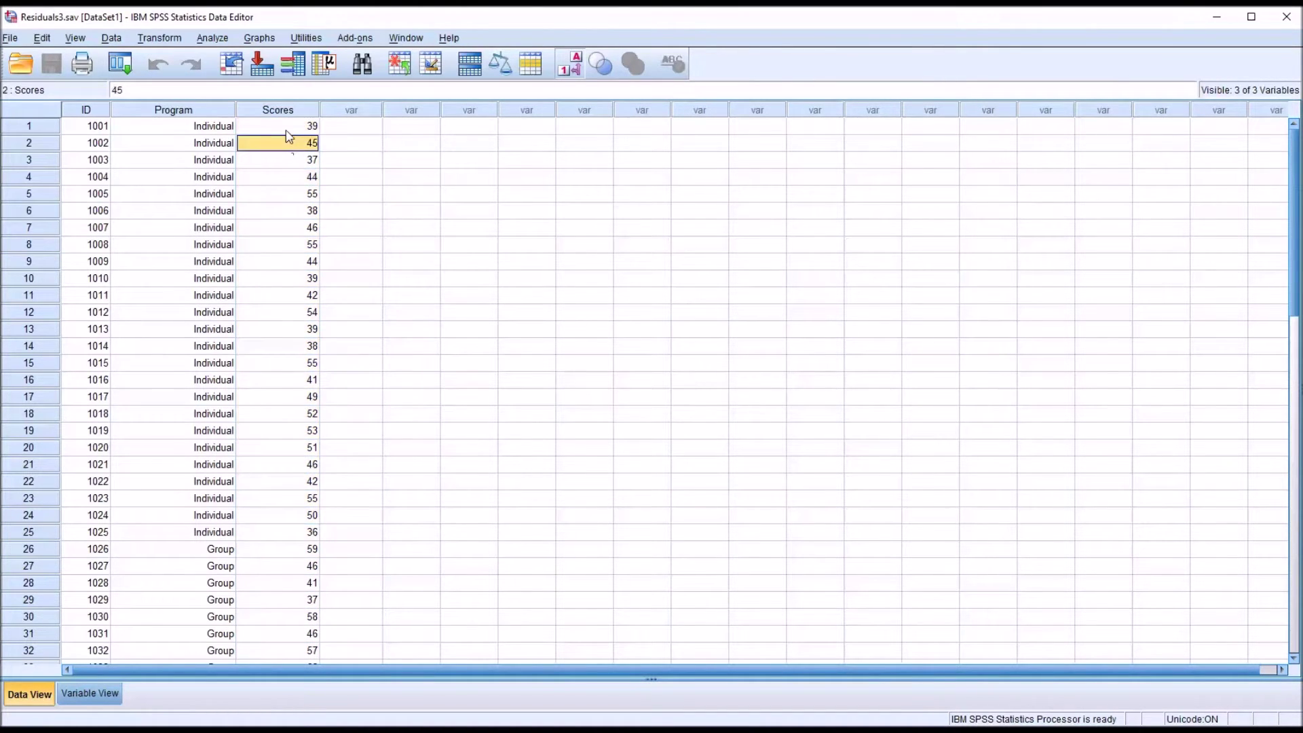
drag(290, 131, 276, 532)
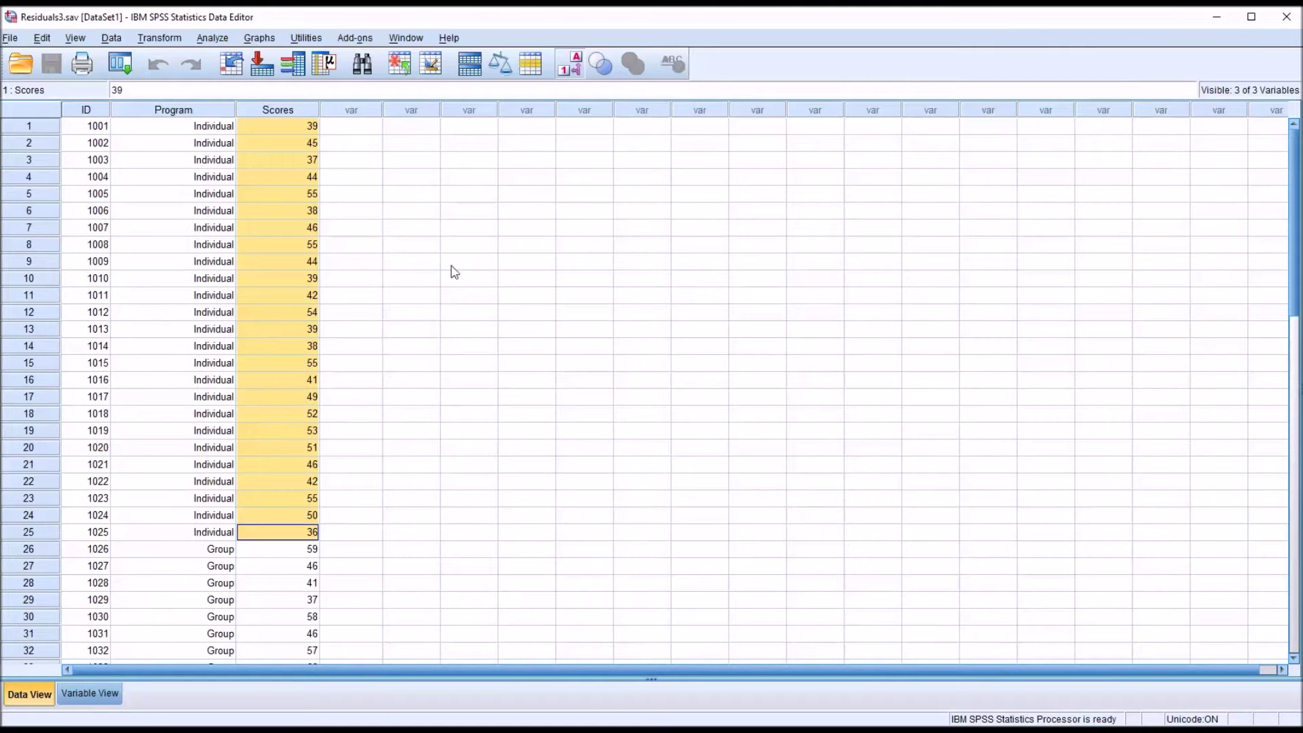
click(356, 128)
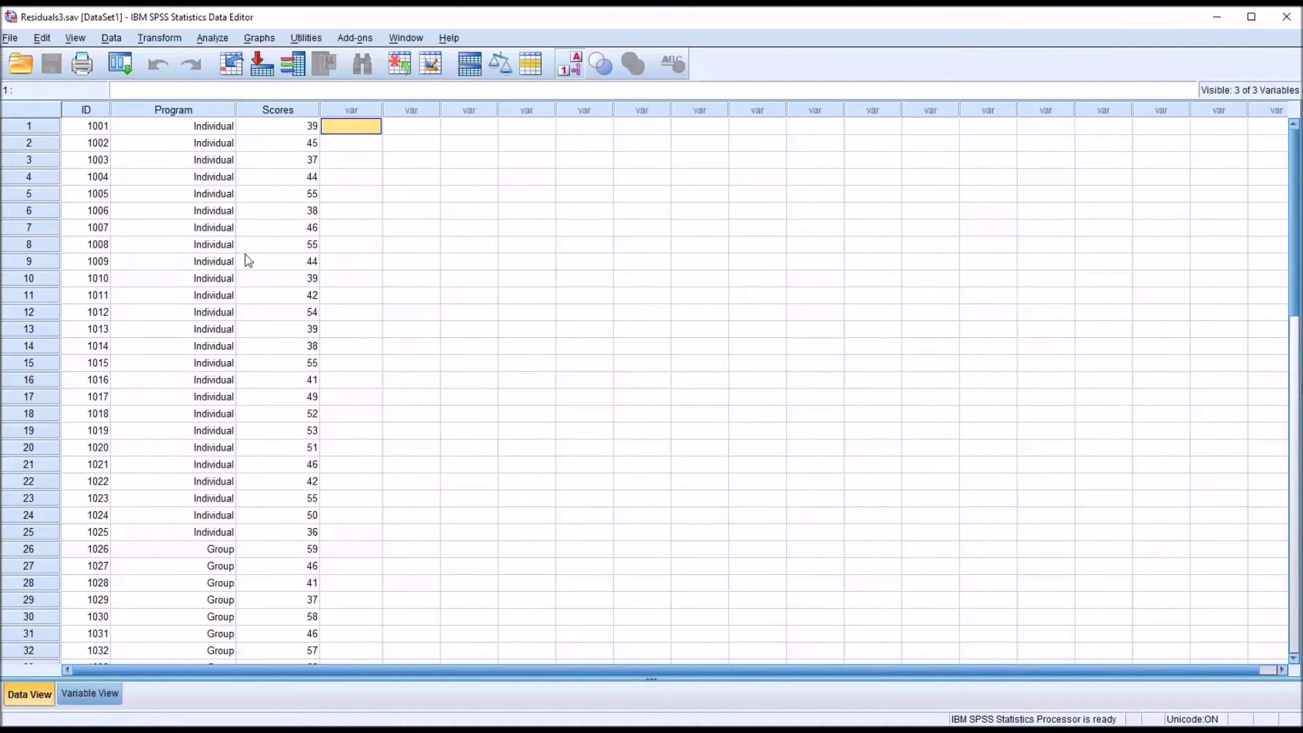
drag(277, 127, 259, 536)
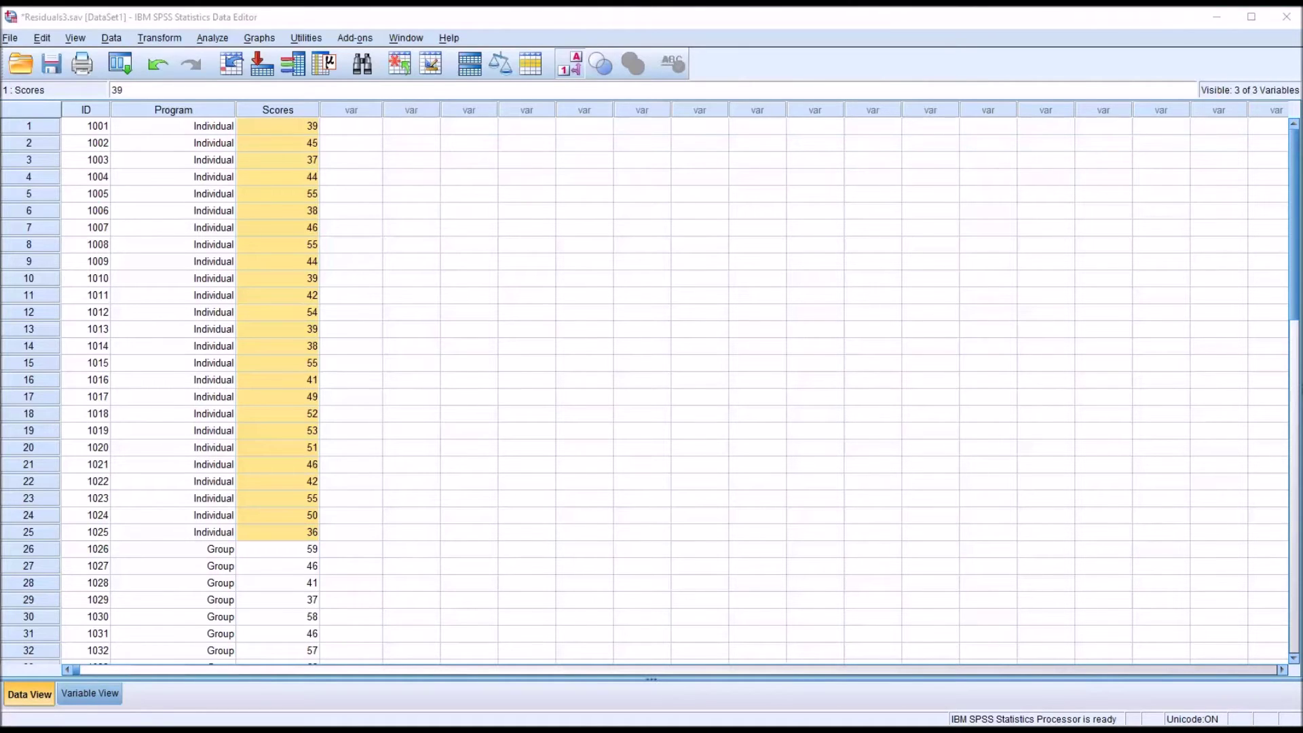
- Save the data file and set up an Explore analysis with Scores as the dependent variable and Program as the factor
key(ctrl+s)
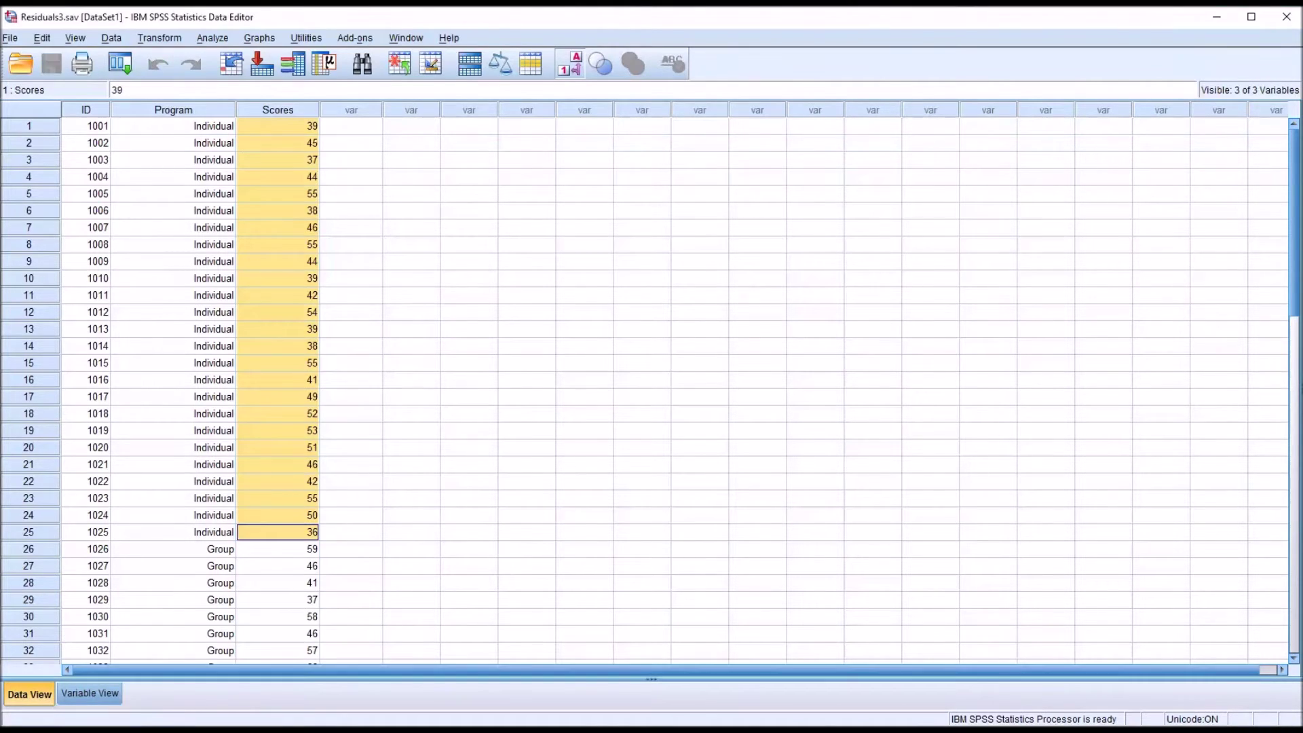
click(209, 39)
mouse_move(263, 80)
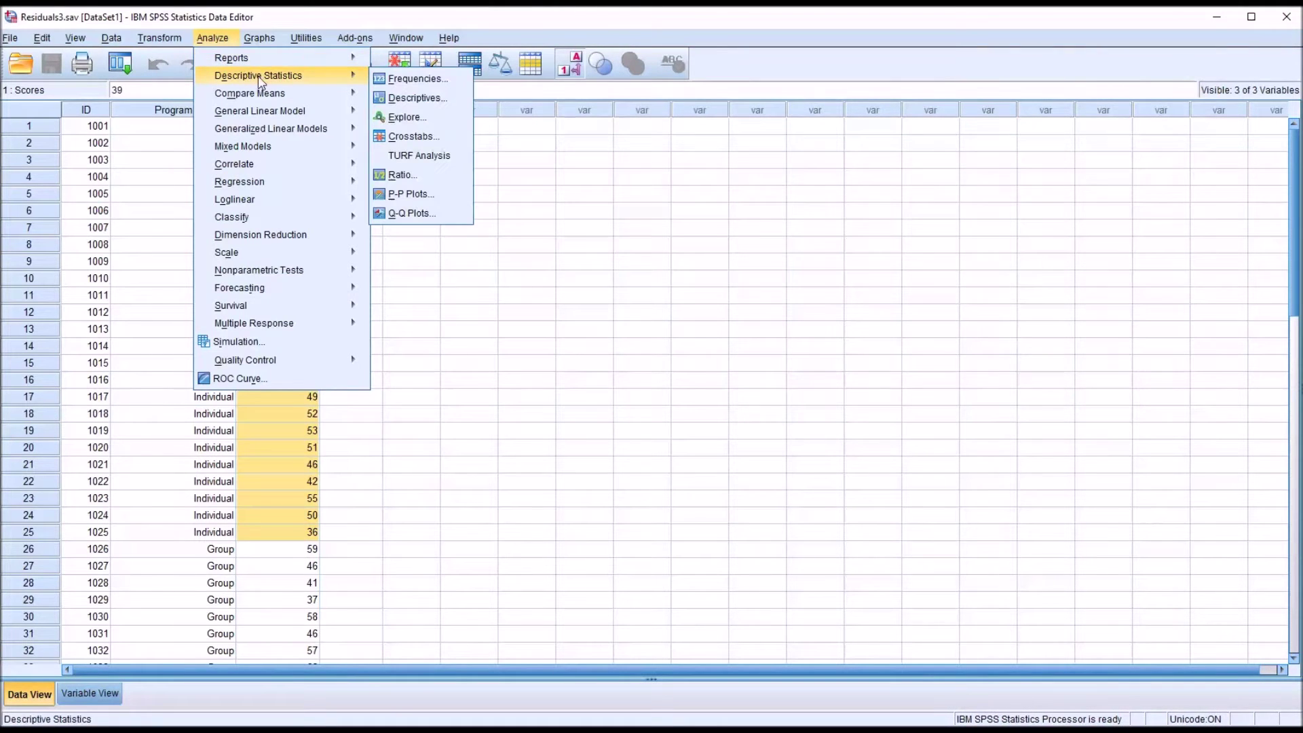
click(422, 118)
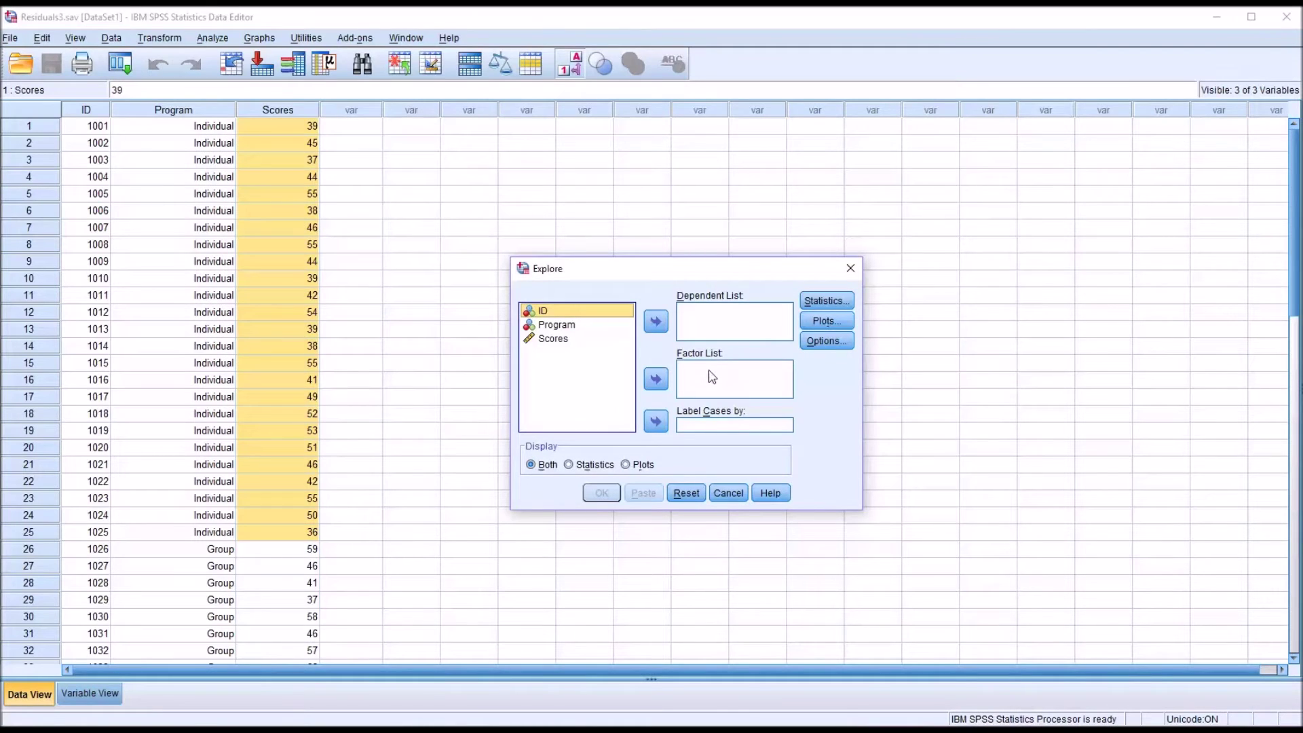
drag(555, 325, 701, 380)
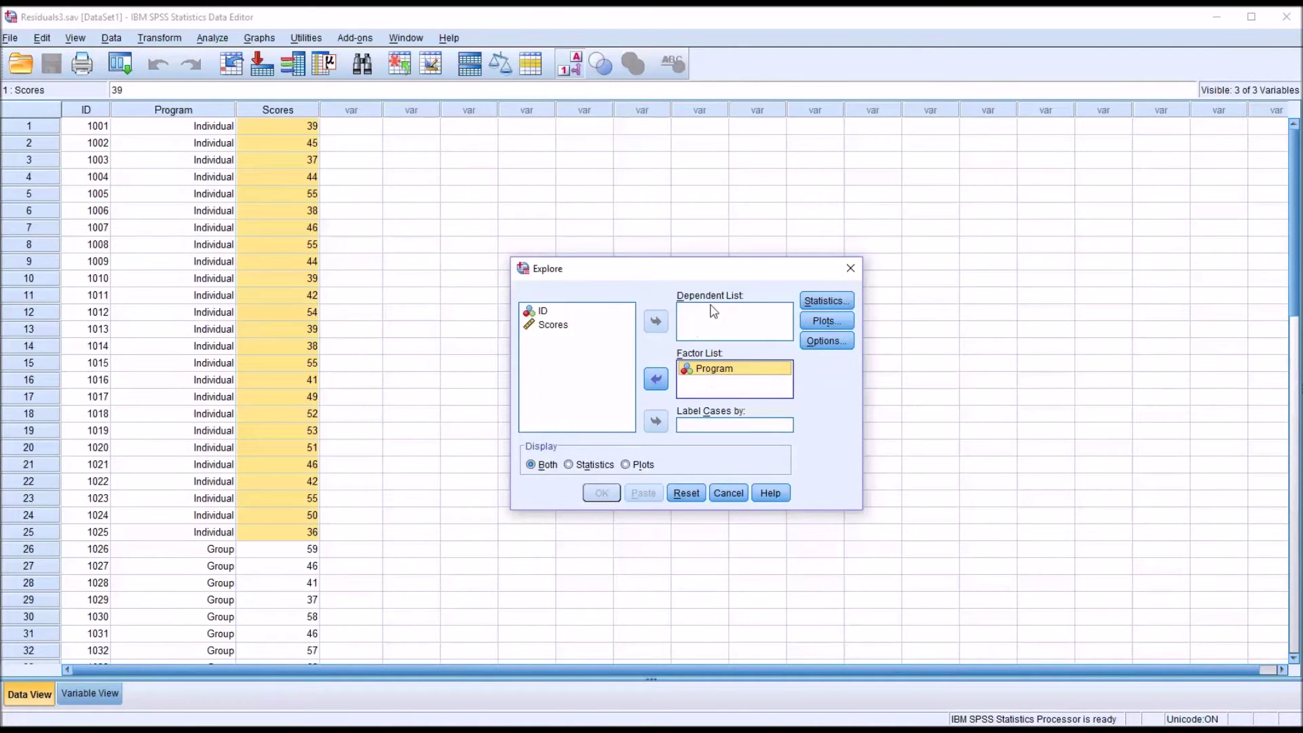
drag(555, 326, 692, 324)
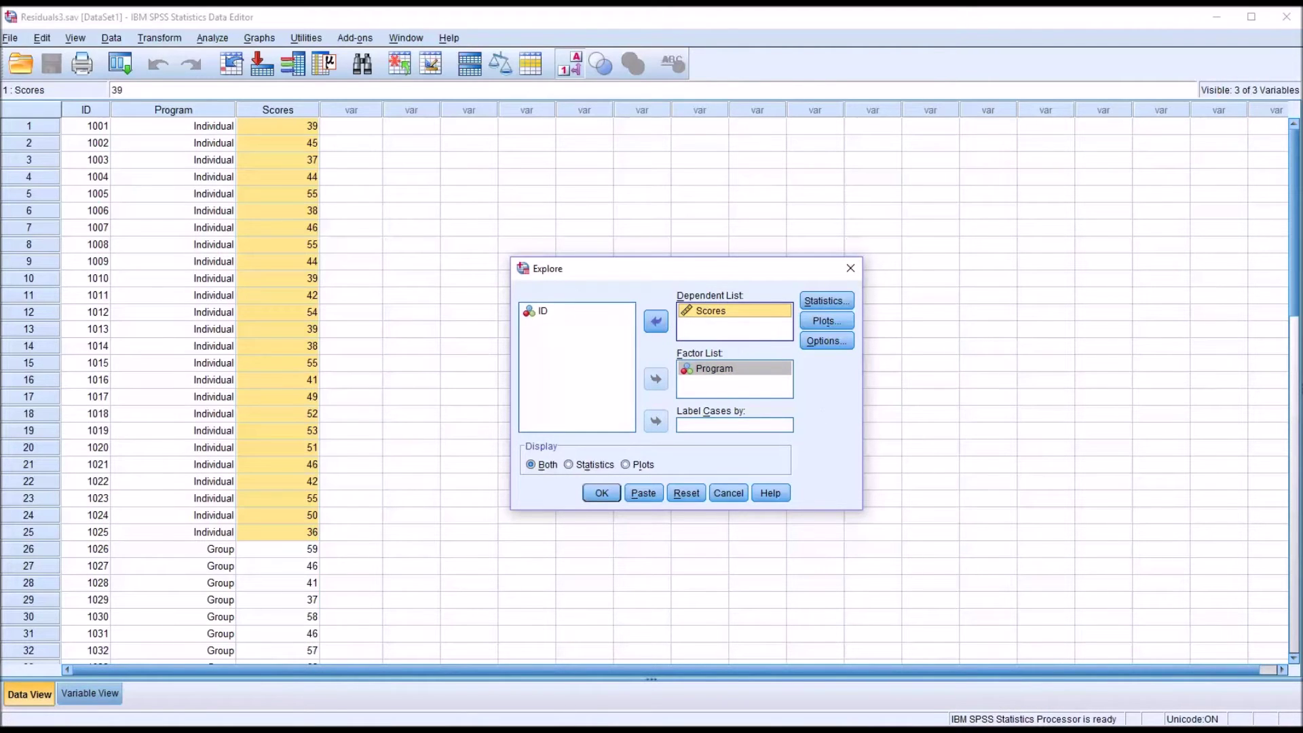
- Add Outliers to the Explore statistics alongside the descriptives
click(847, 302)
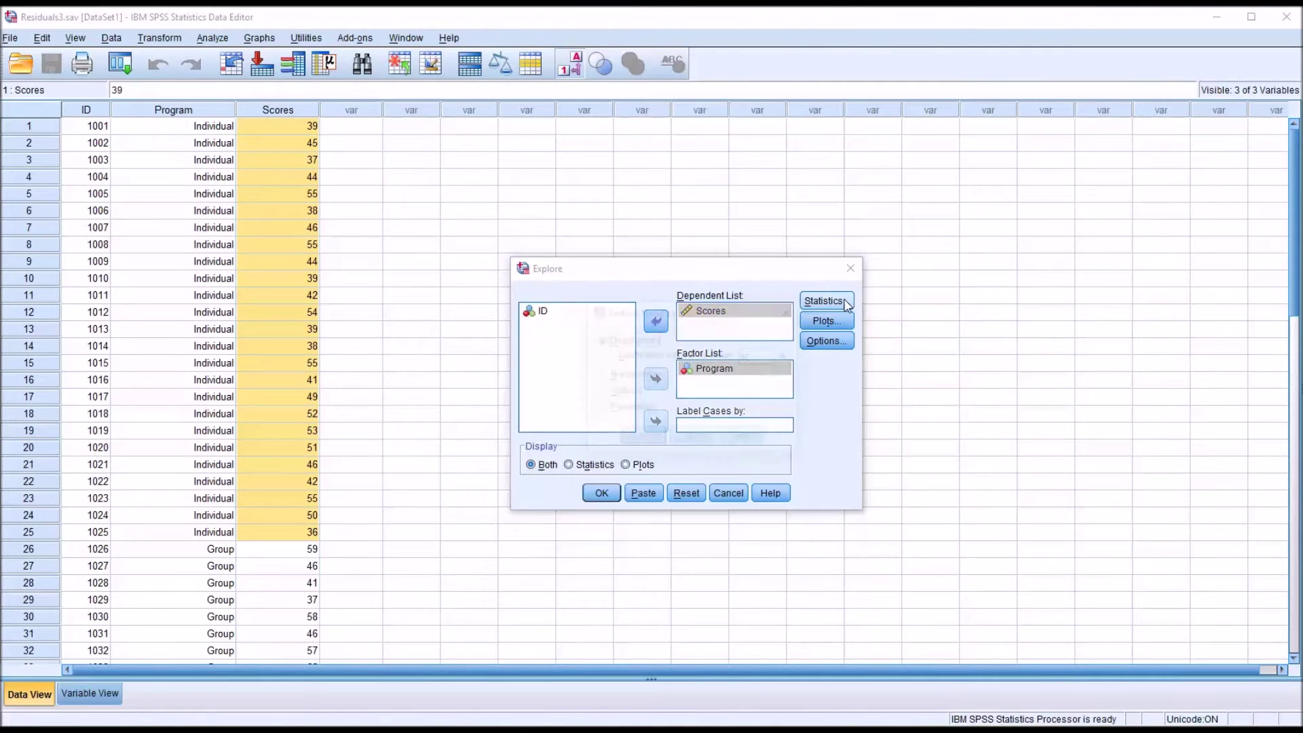
click(599, 392)
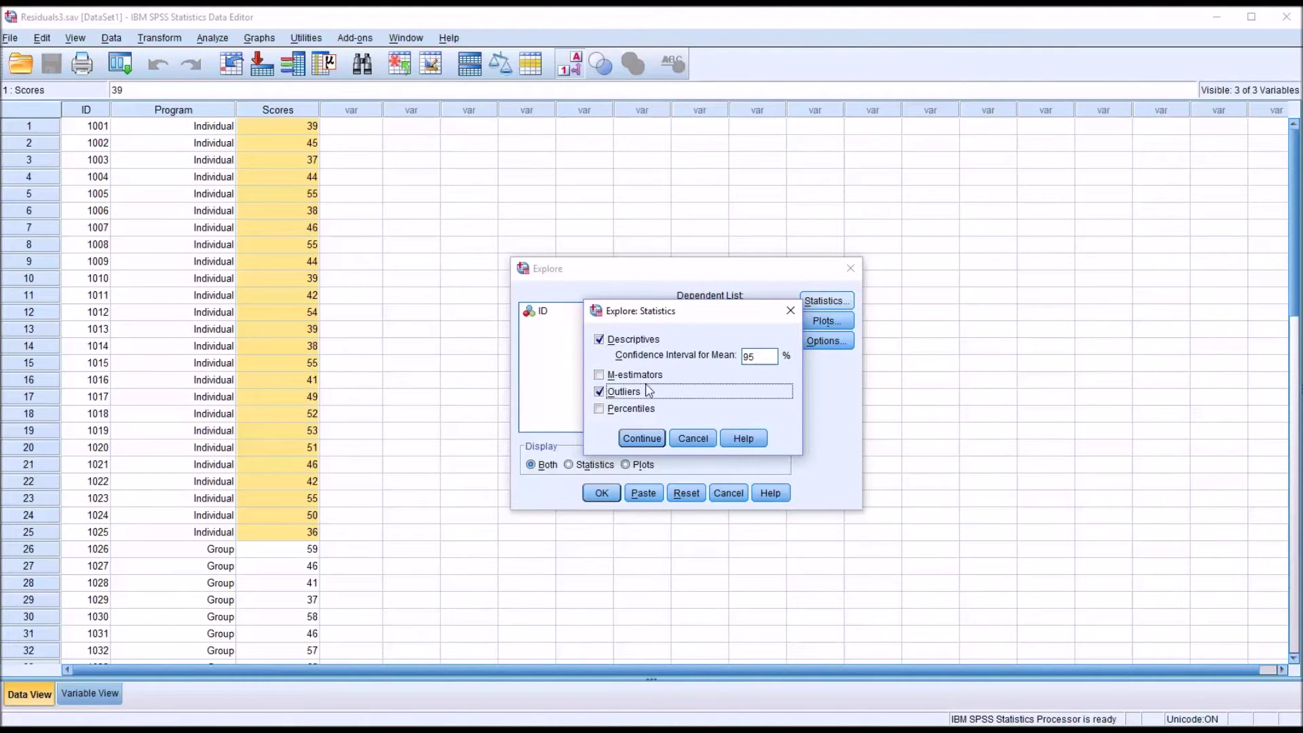
click(641, 438)
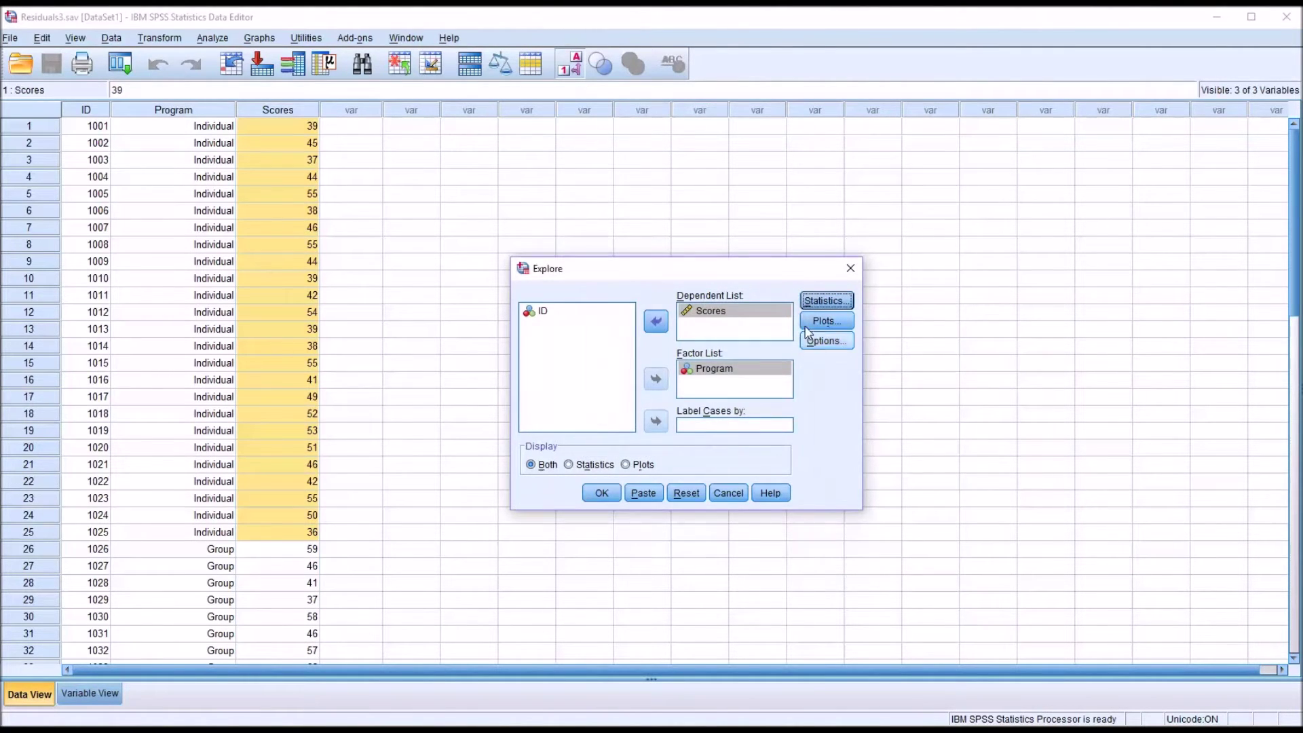
- Set the Explore plots to histogram instead of stem-and-leaf and include normality plots with tests
click(826, 321)
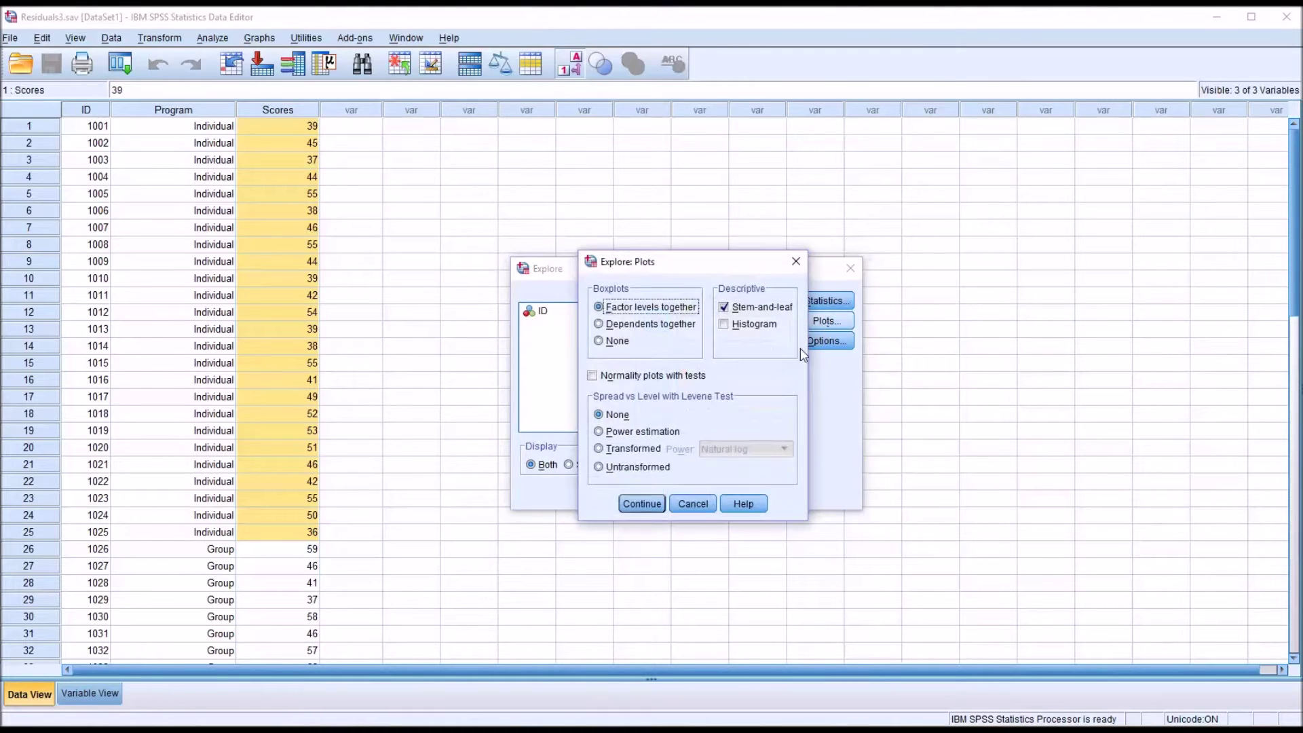
click(737, 307)
click(742, 326)
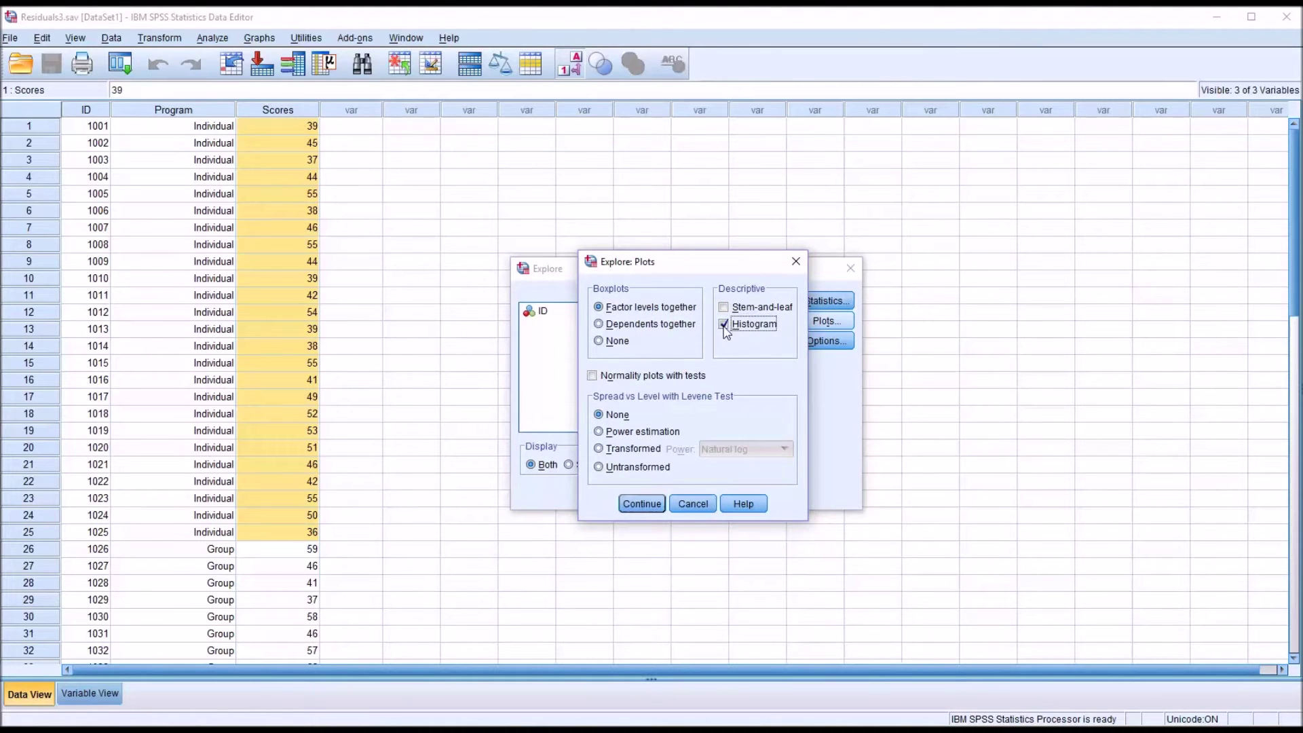
click(595, 378)
click(636, 506)
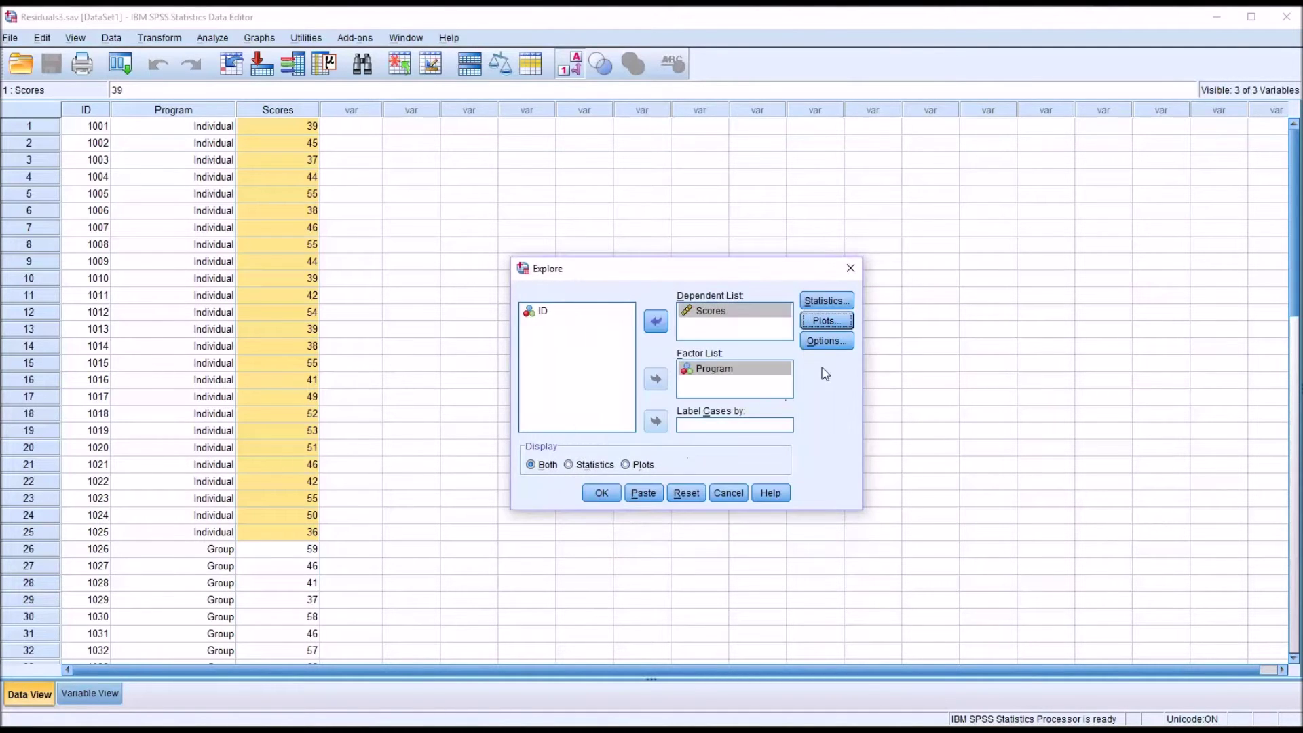
- Accept listwise exclusion of missing values and run the Explore analysis
click(840, 346)
click(650, 430)
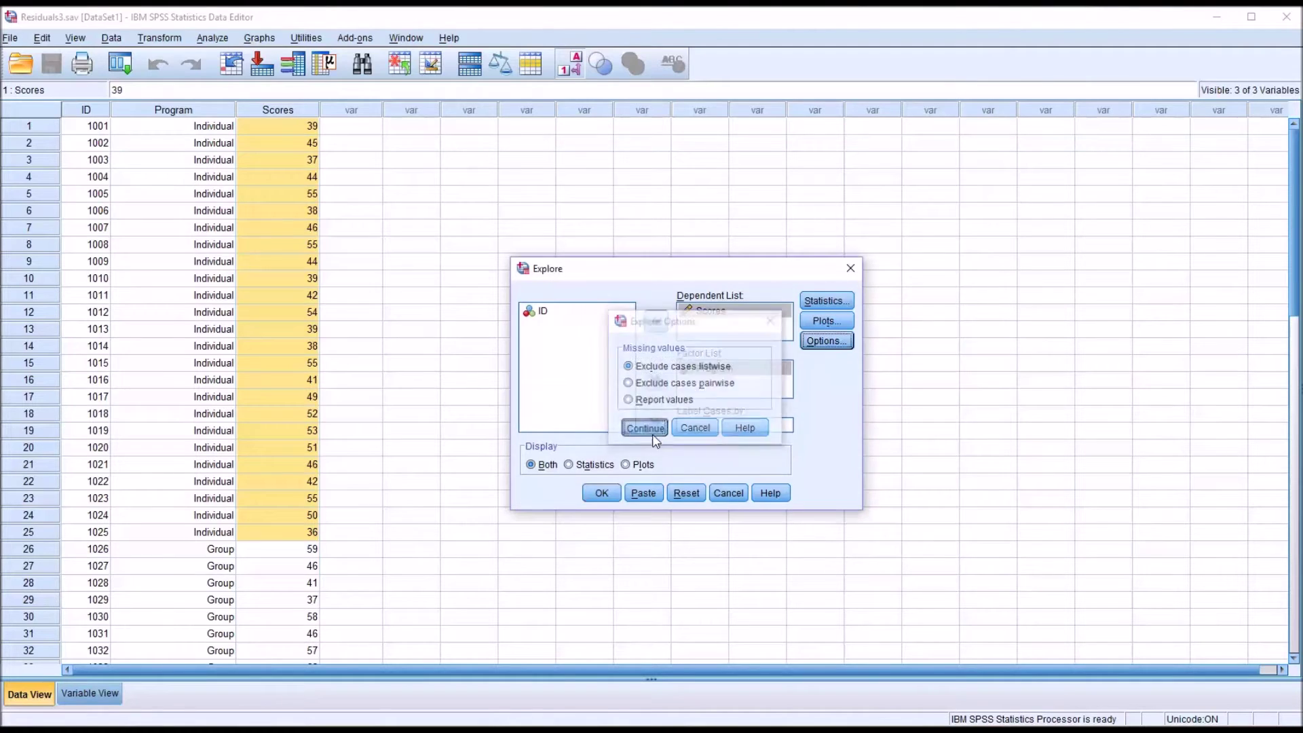
click(600, 494)
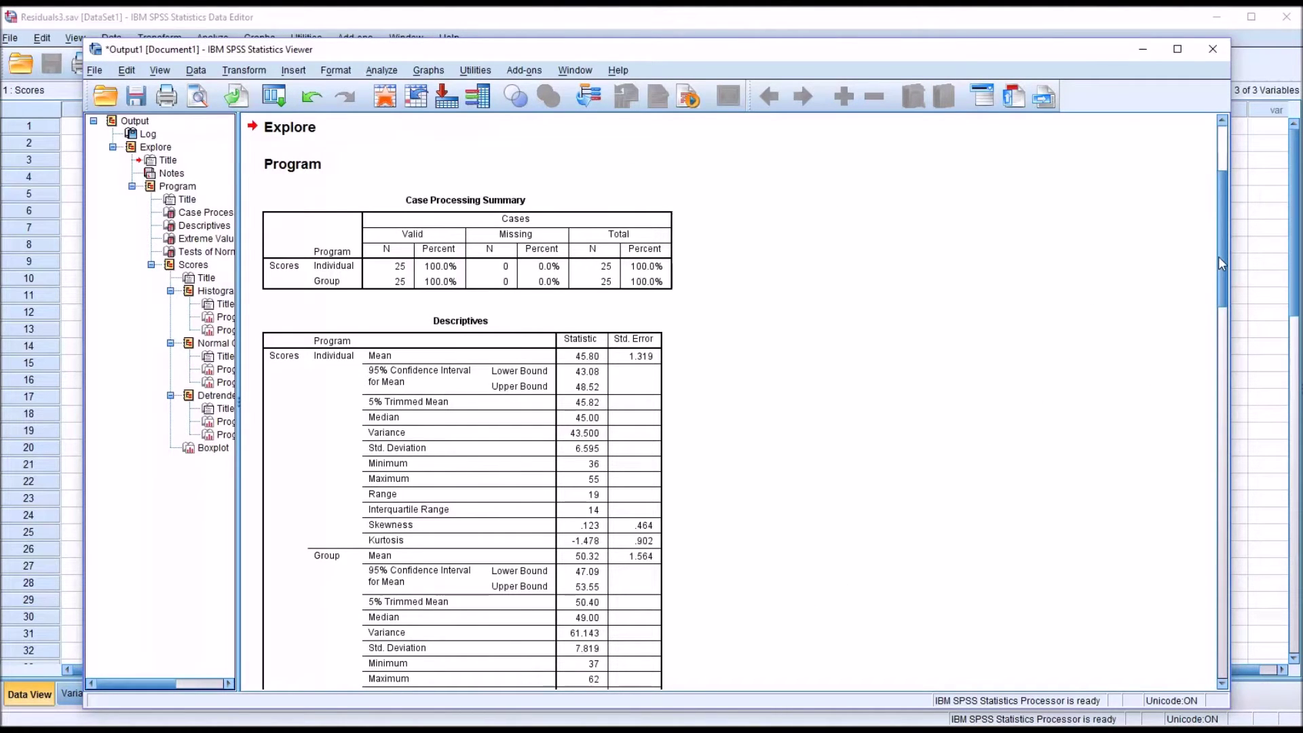
- Review the Descriptives table and the Tests of Normality for both program groups in the Explore output
drag(1224, 263, 1222, 304)
click(657, 489)
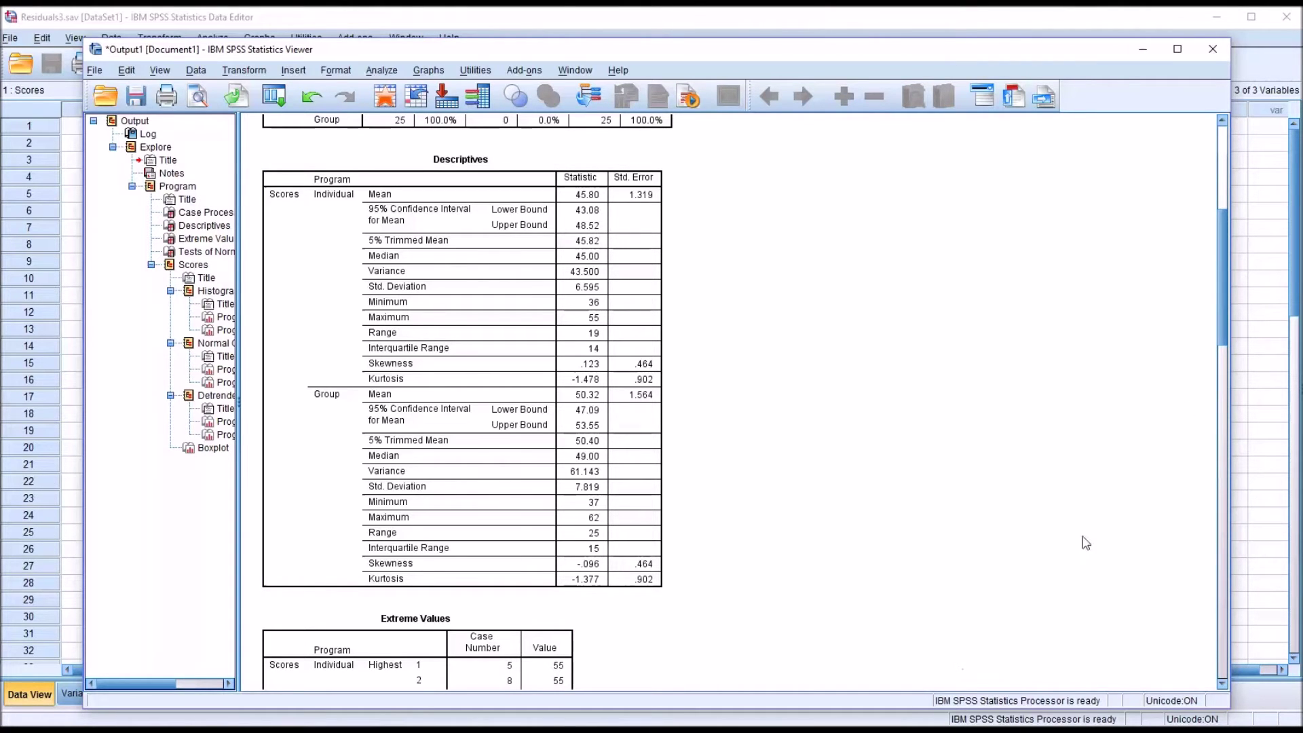
drag(1227, 342, 1009, 465)
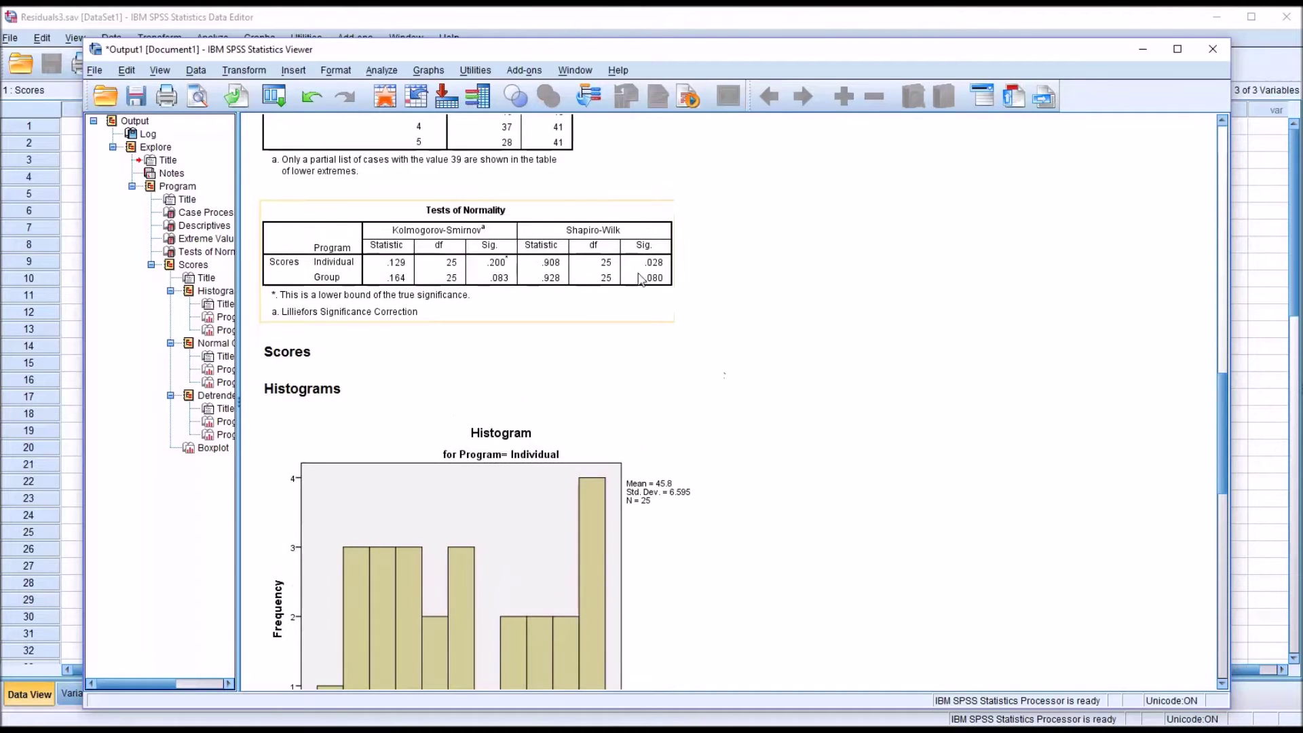
click(625, 342)
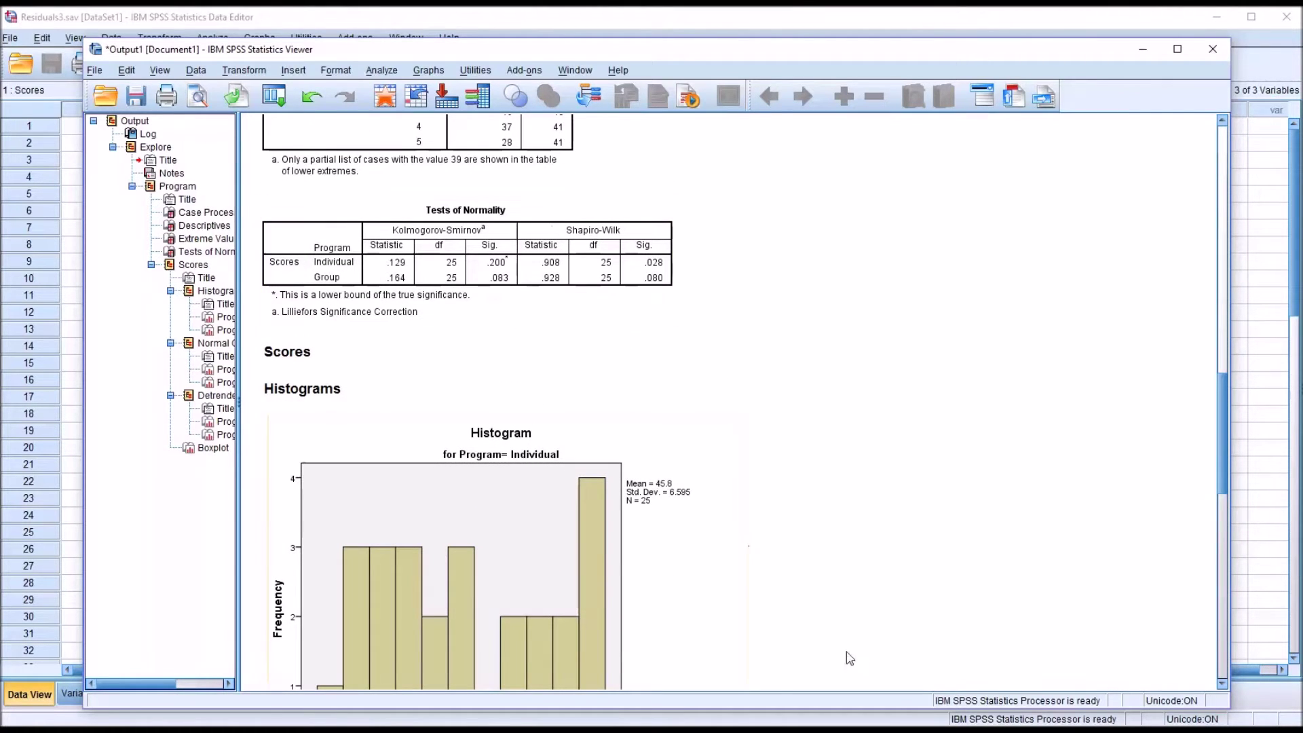
click(660, 288)
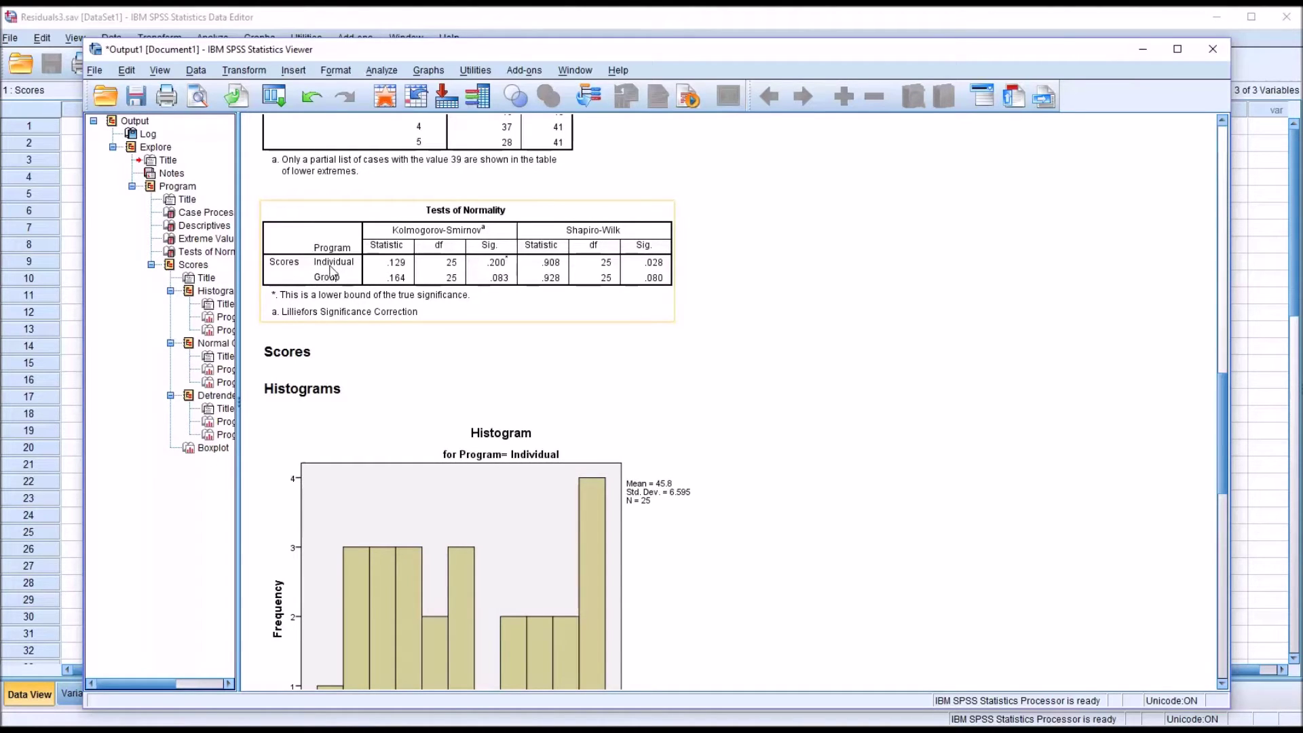
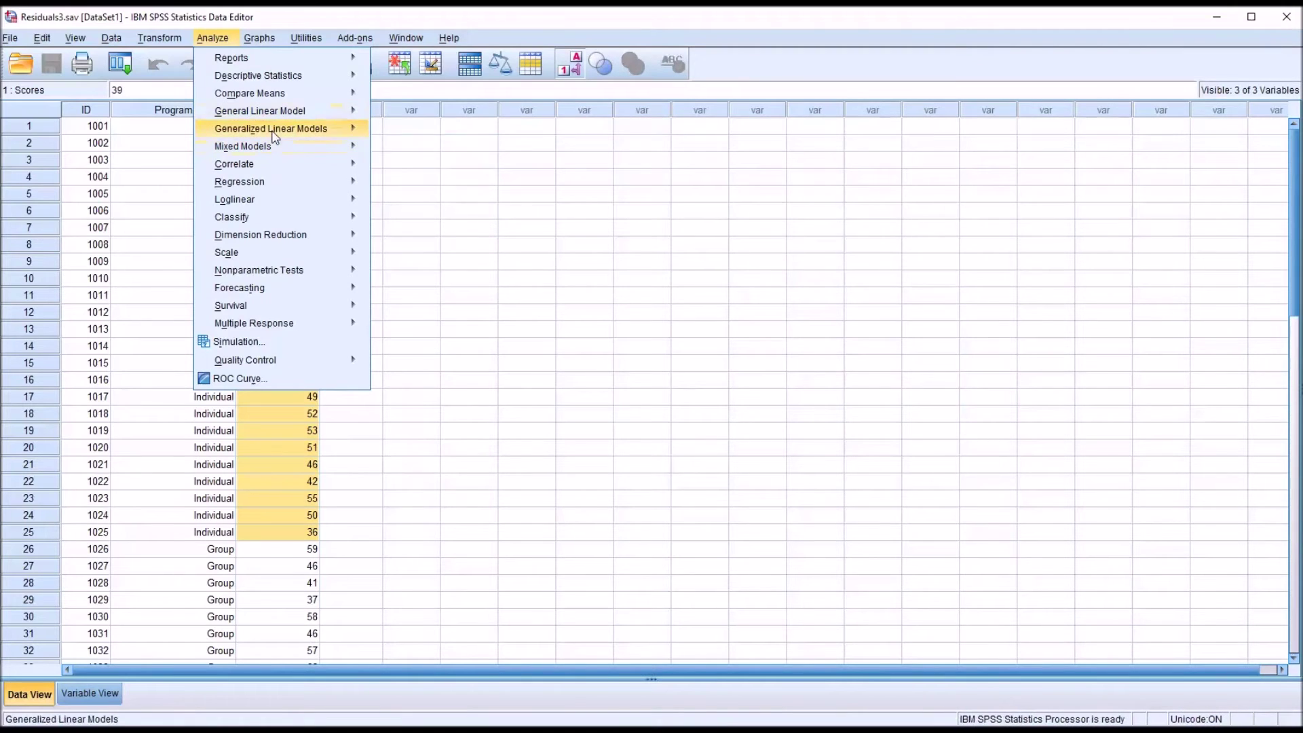
- Set up a univariate general linear model with Scores as the dependent variable and Program as the fixed factor
click(408, 114)
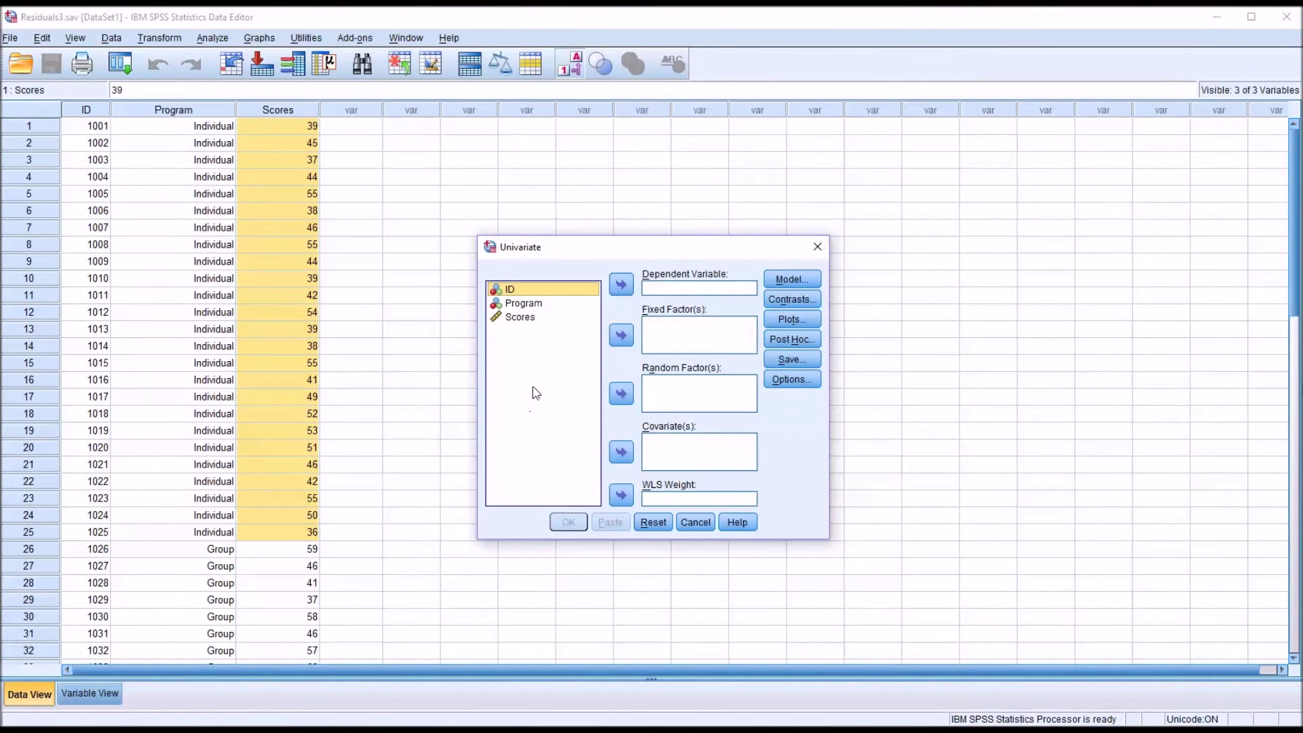
drag(535, 309, 661, 329)
drag(520, 304, 665, 296)
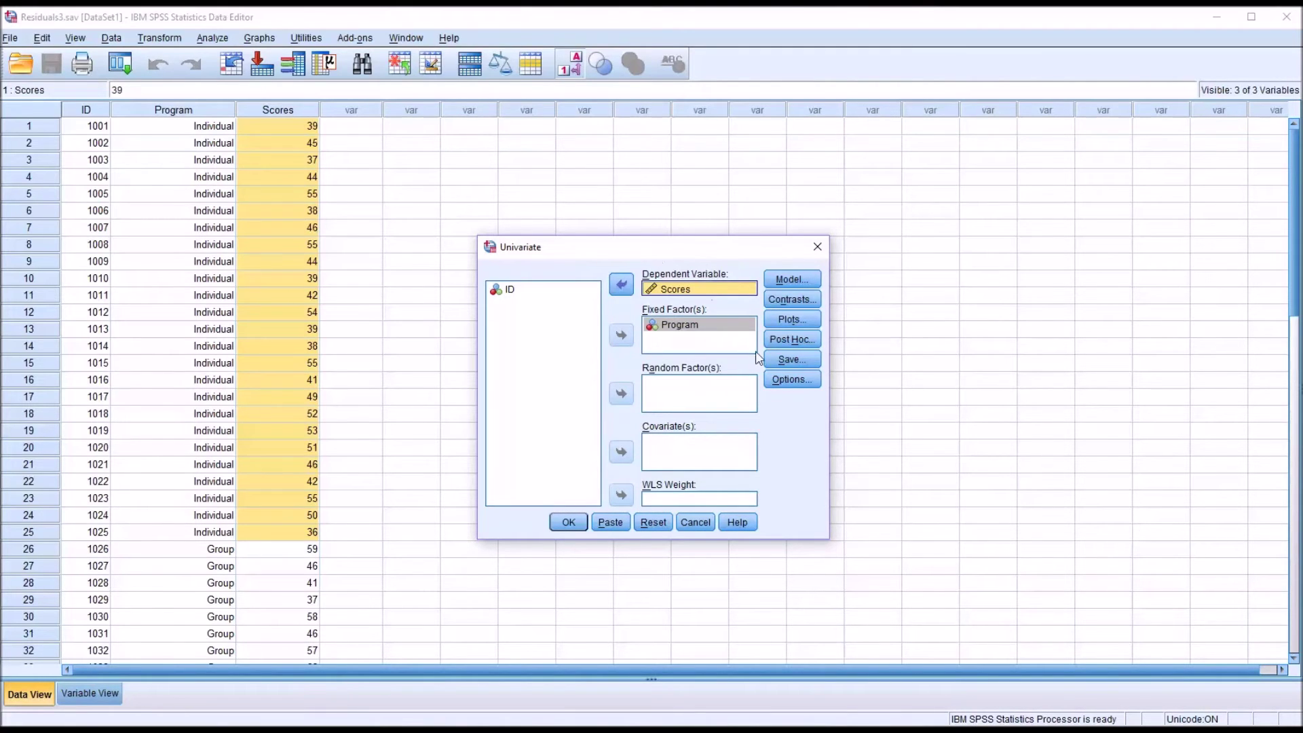
- Run the univariate analysis with unstandardized residuals saved to the dataset, and return to the Data Editor
click(796, 360)
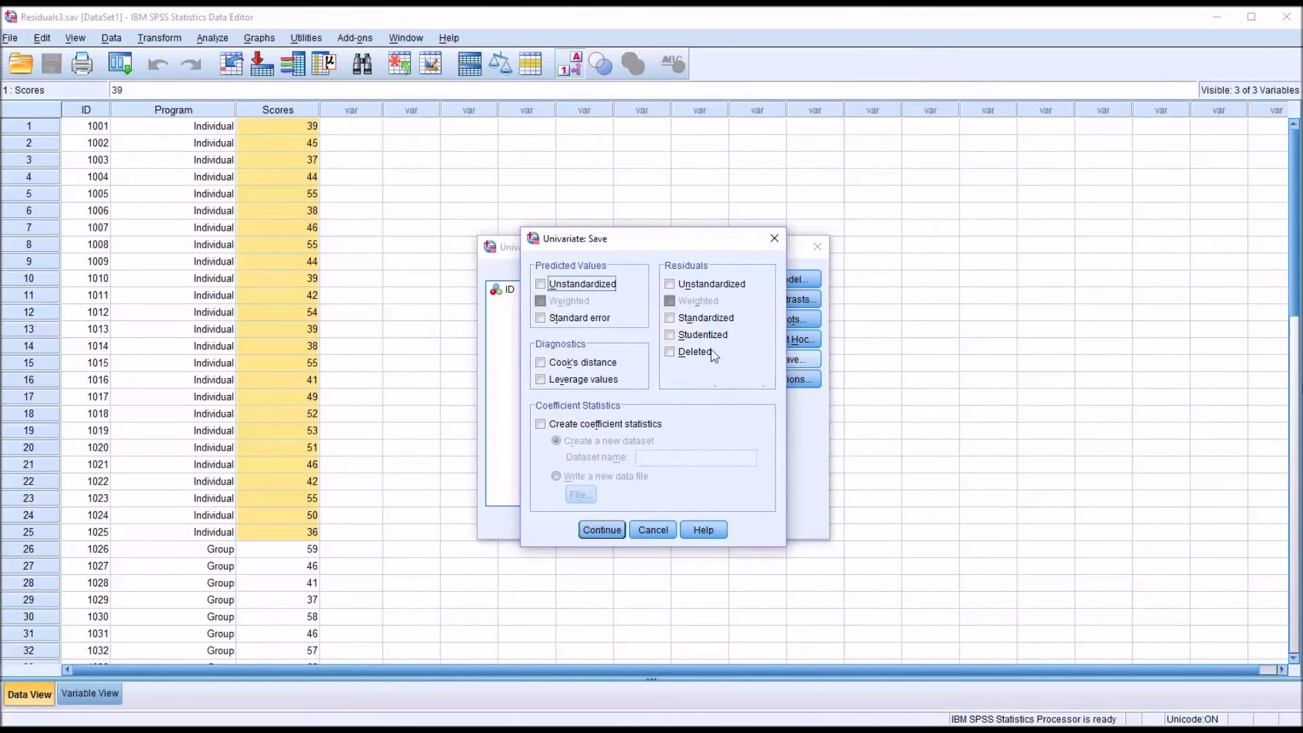
click(669, 284)
click(601, 530)
click(573, 524)
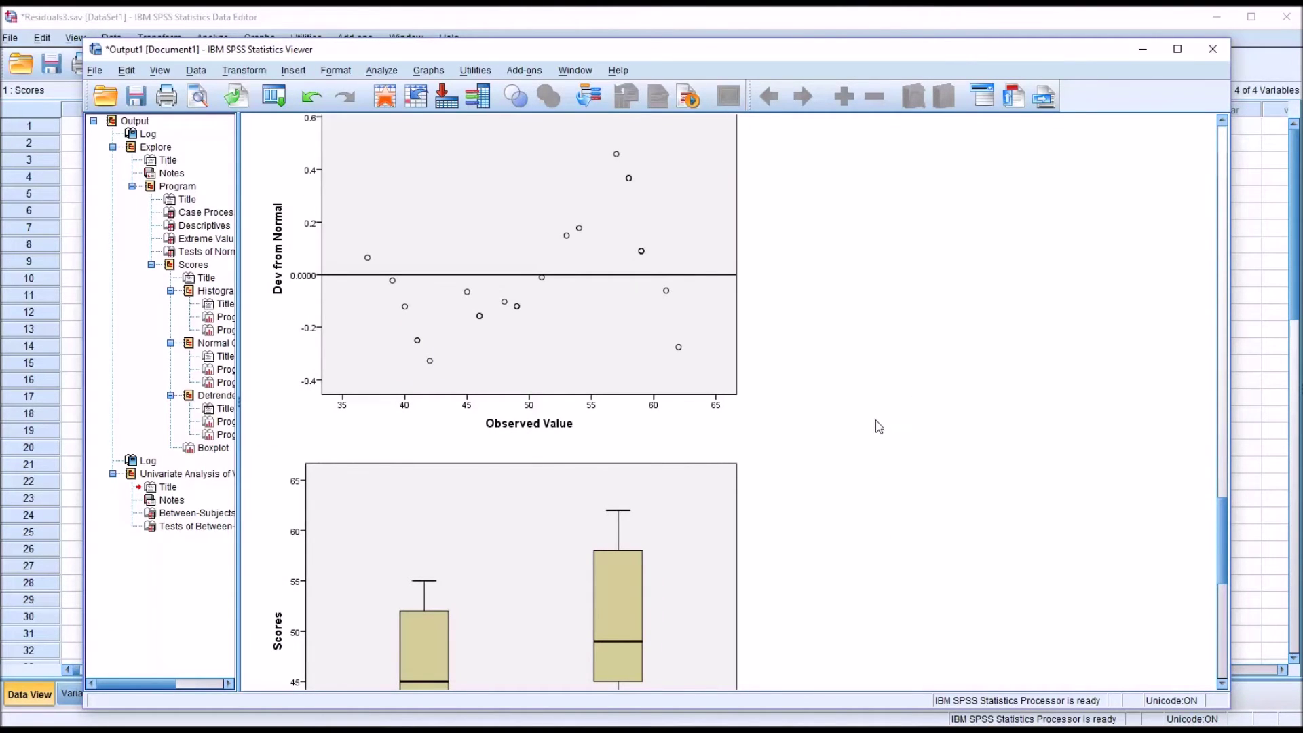
click(701, 27)
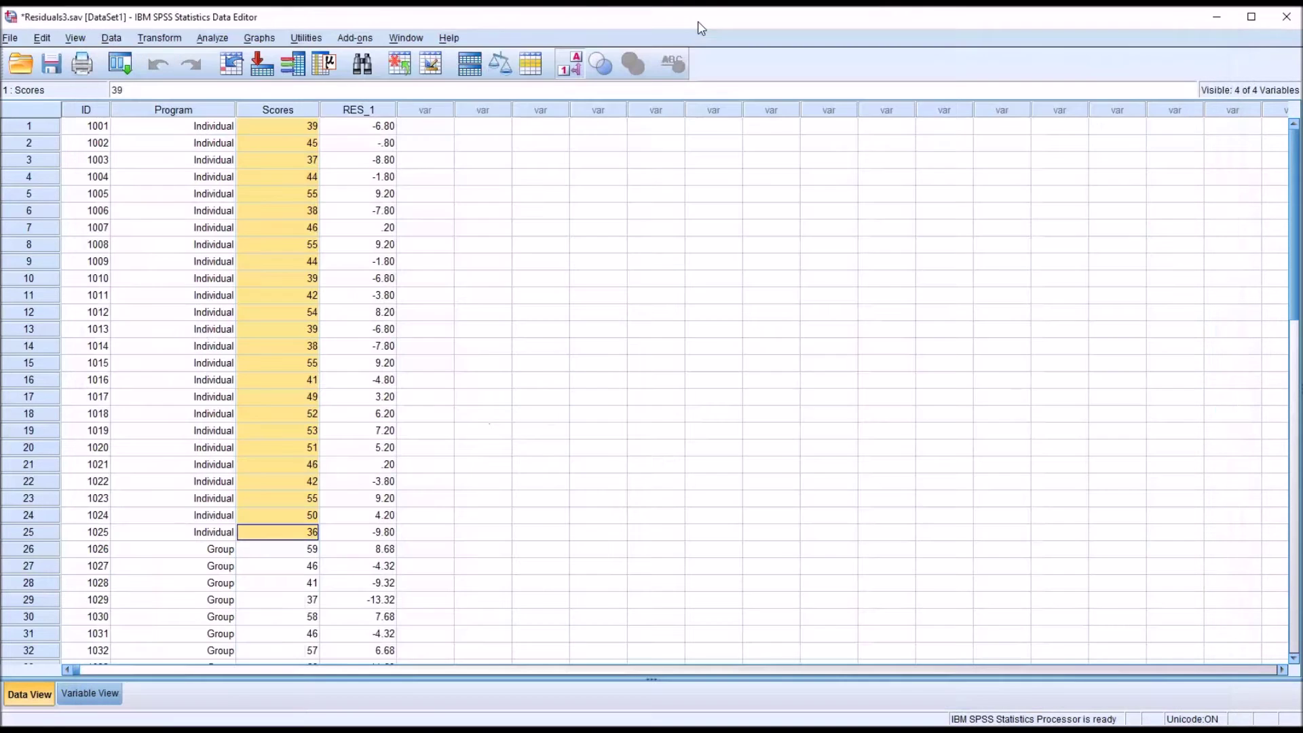
- Examine the RES_1 residual column and the Scores values of the Individual program cases
click(360, 110)
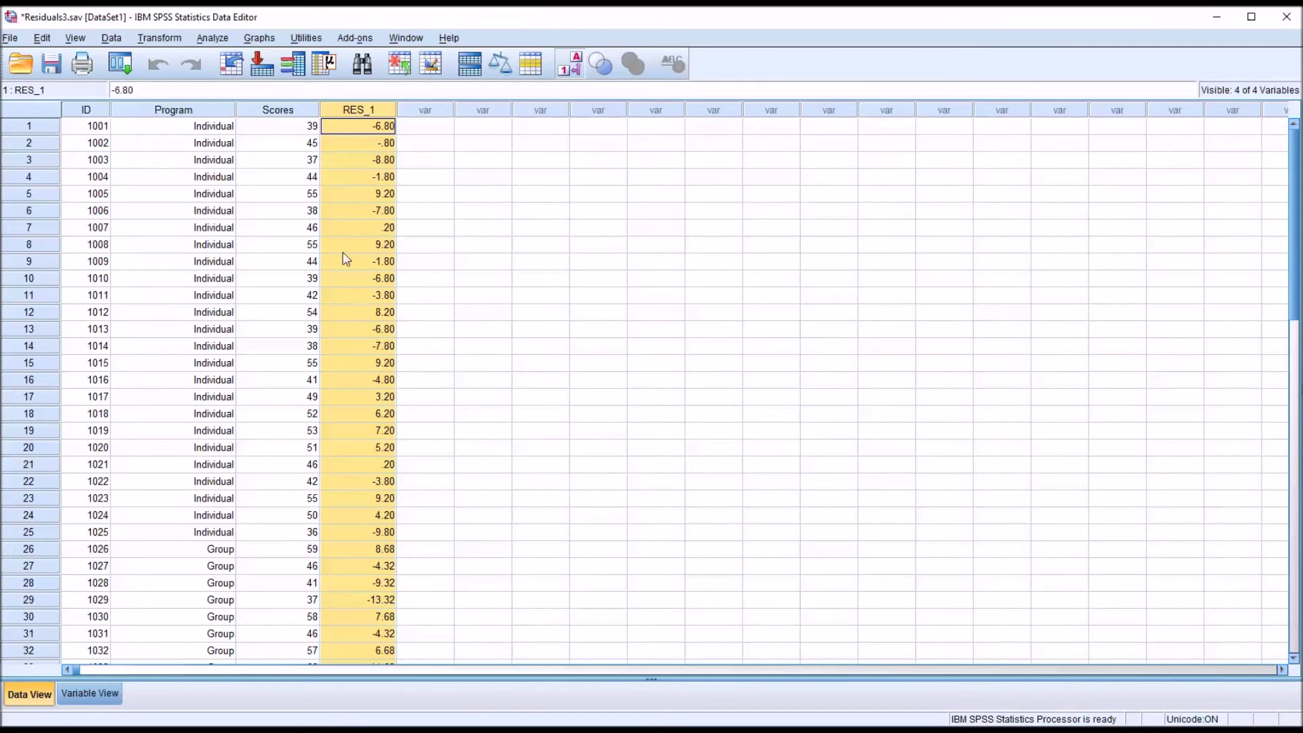
click(266, 131)
click(269, 145)
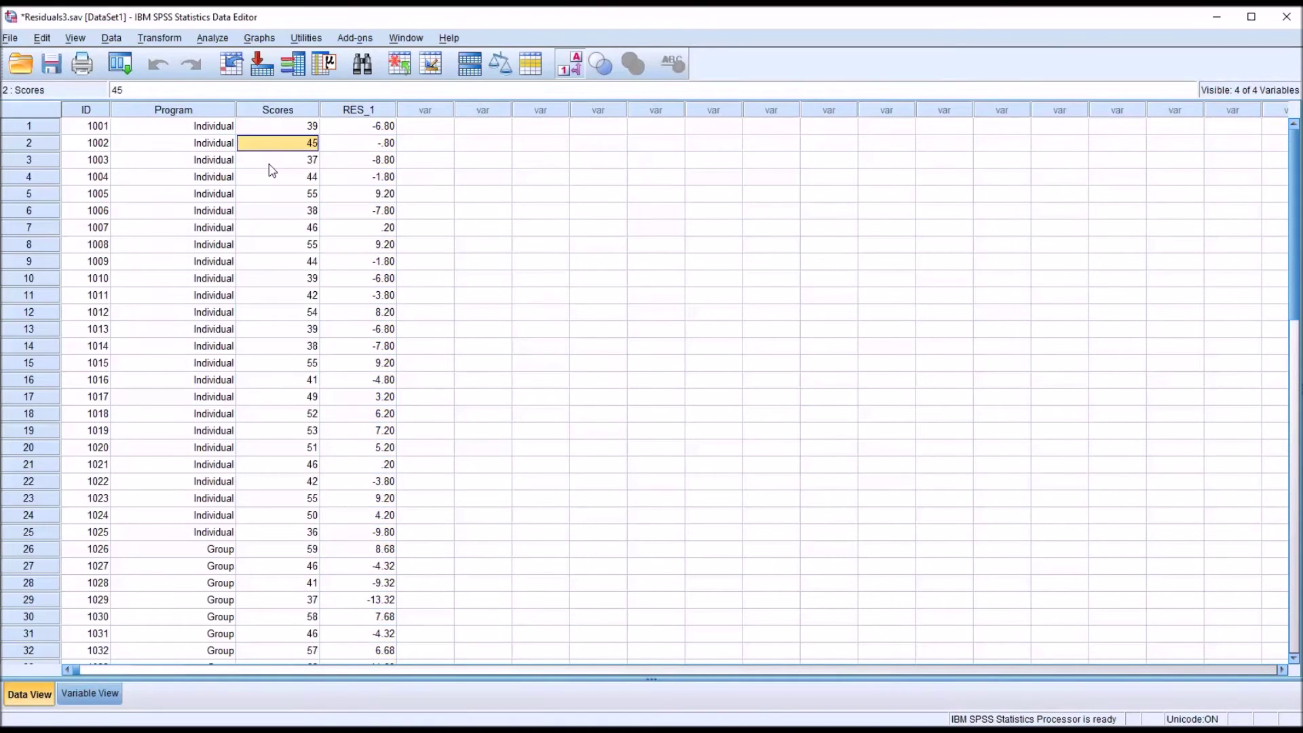
click(270, 166)
drag(280, 130, 264, 528)
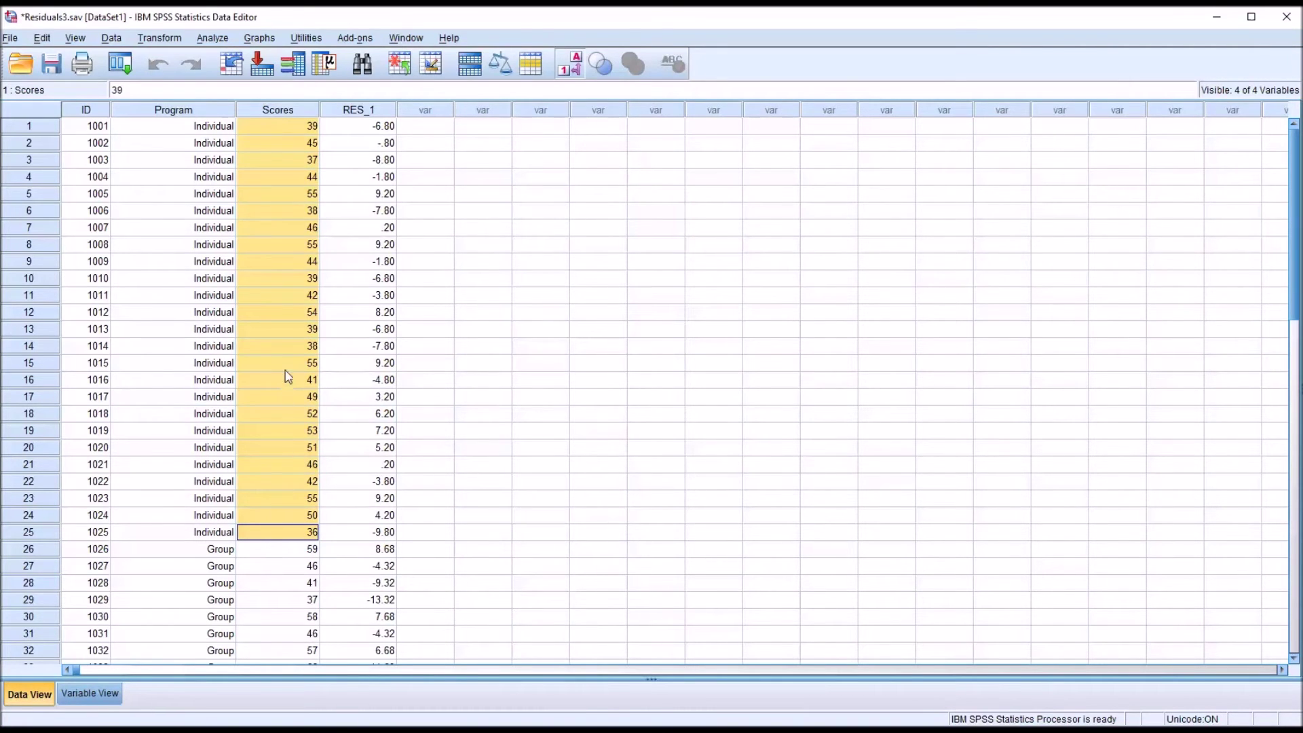
- Compare the Scores values with the RES_1 residuals for the first two Individual cases, and inspect the whole residual column
click(272, 134)
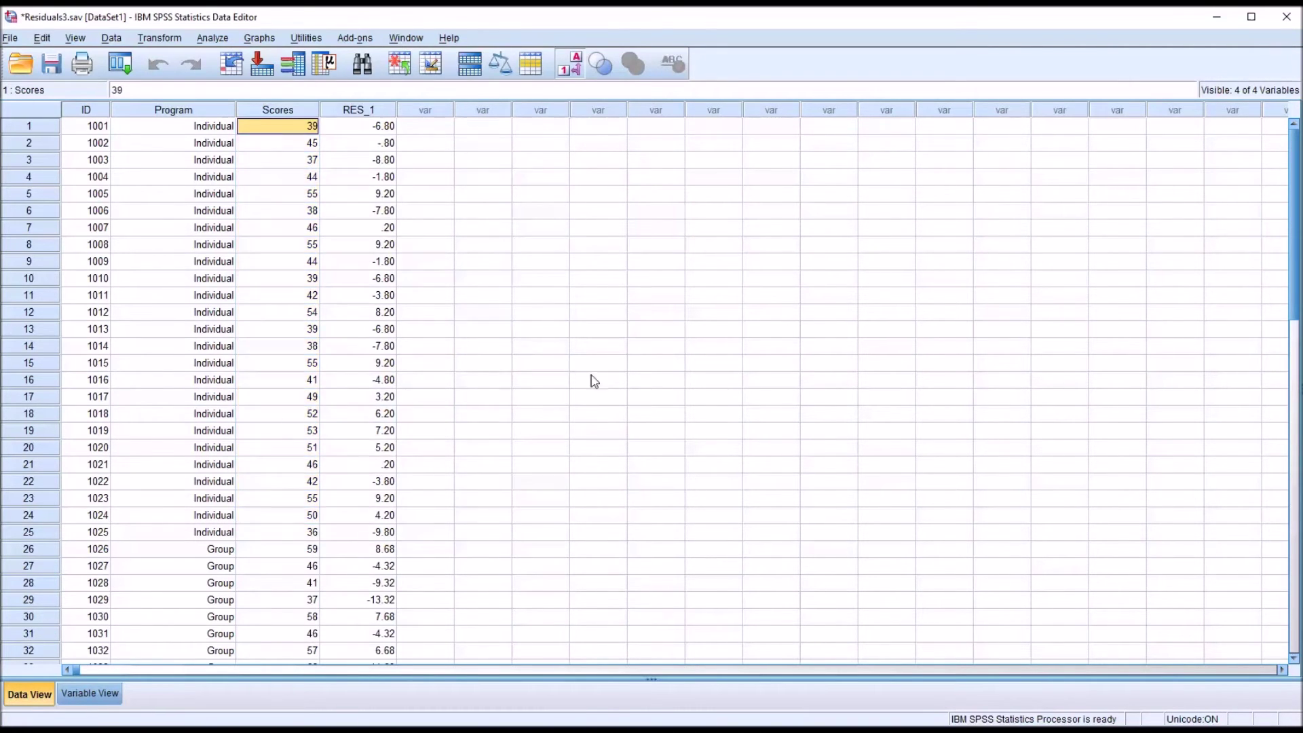
click(359, 127)
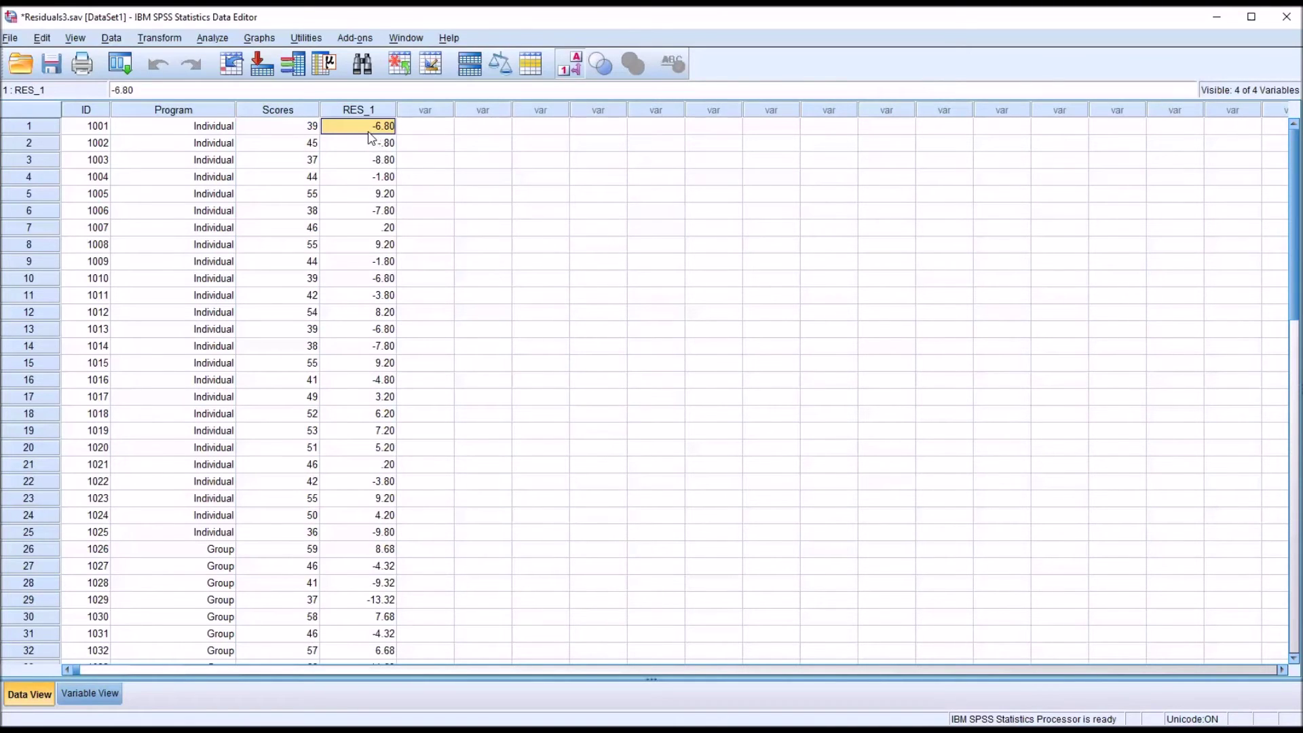
click(289, 130)
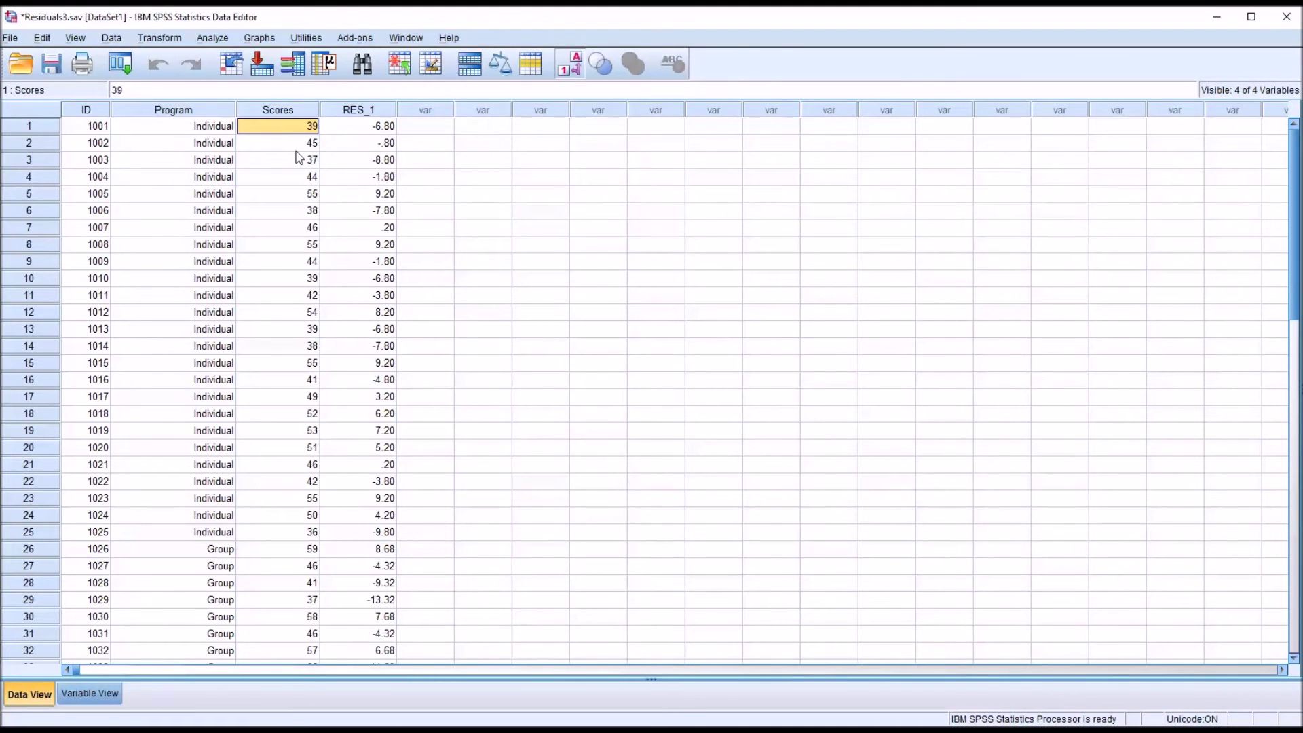
drag(281, 134, 269, 536)
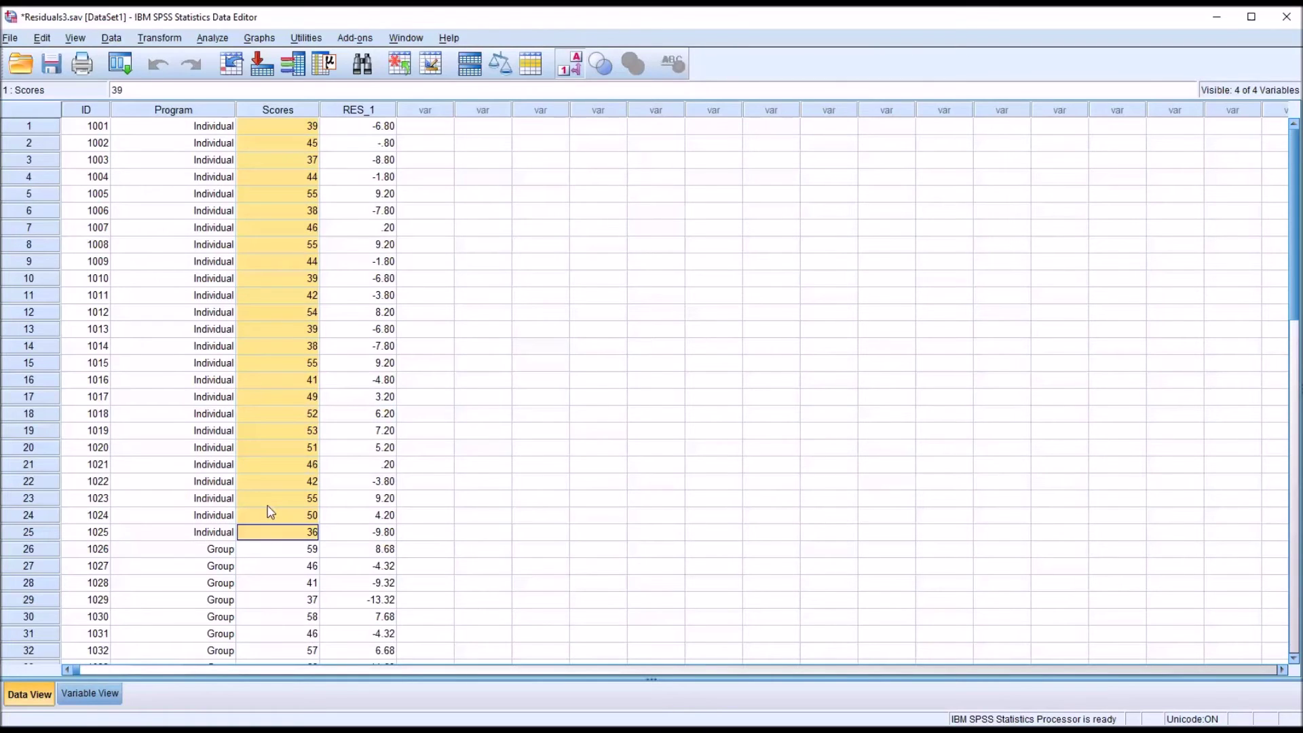
click(279, 129)
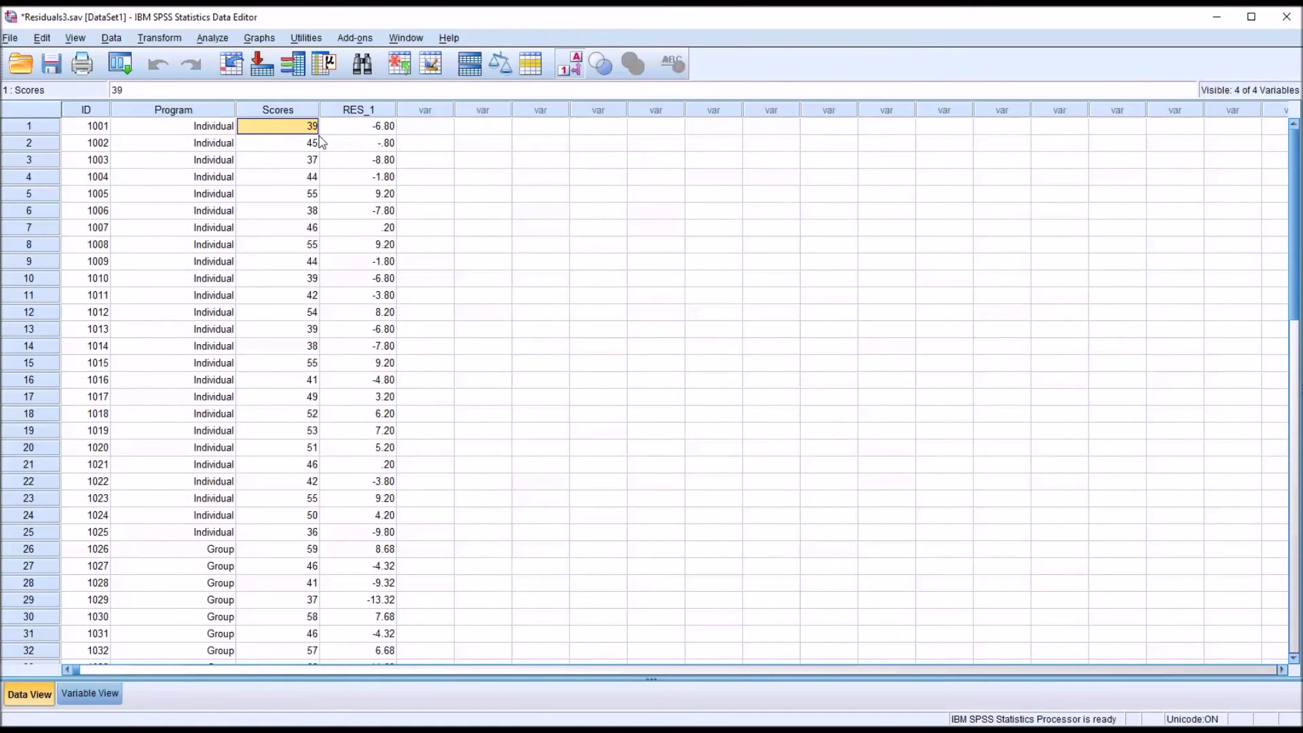
click(350, 129)
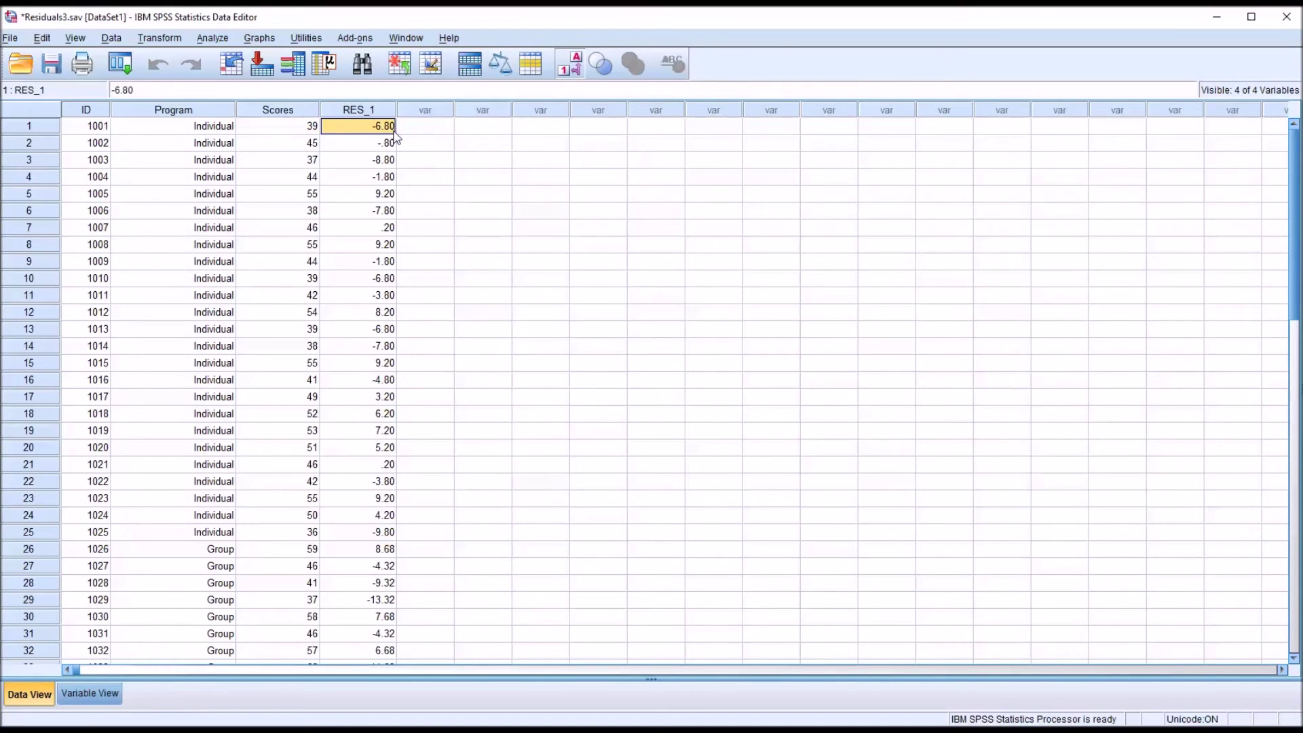
click(280, 145)
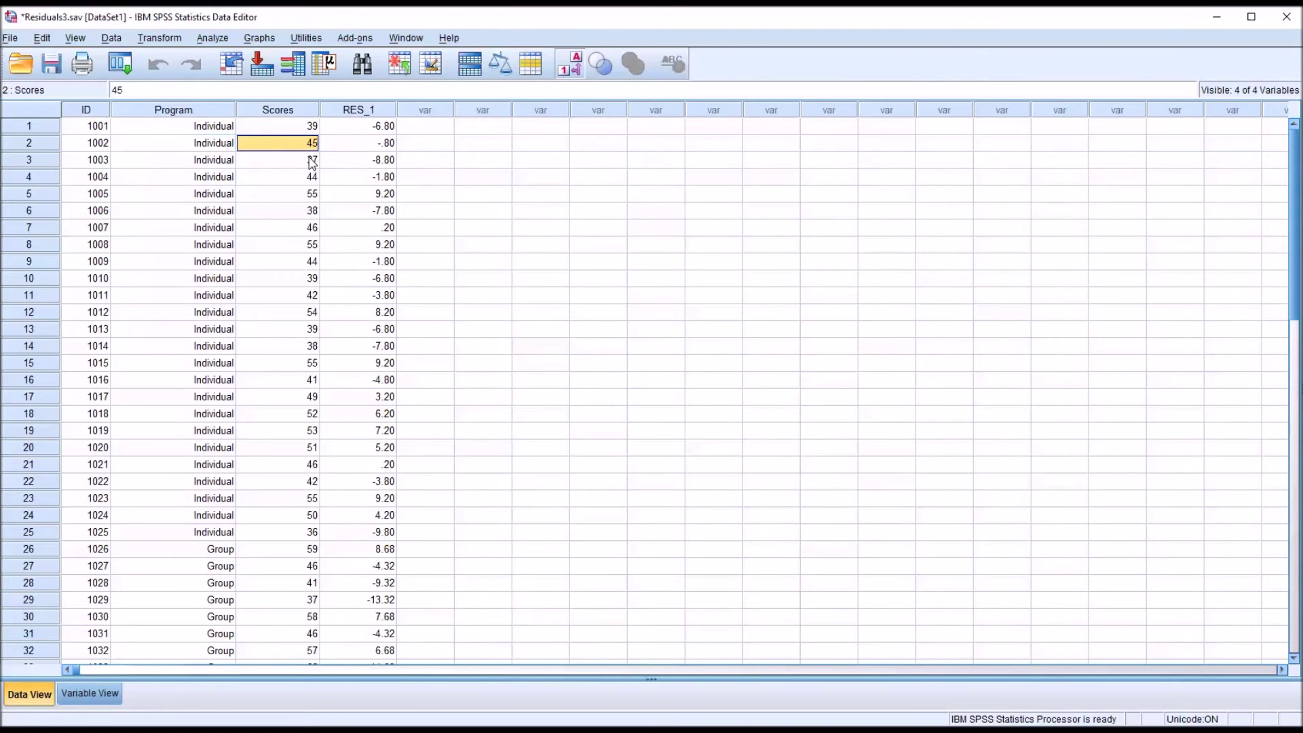
click(367, 145)
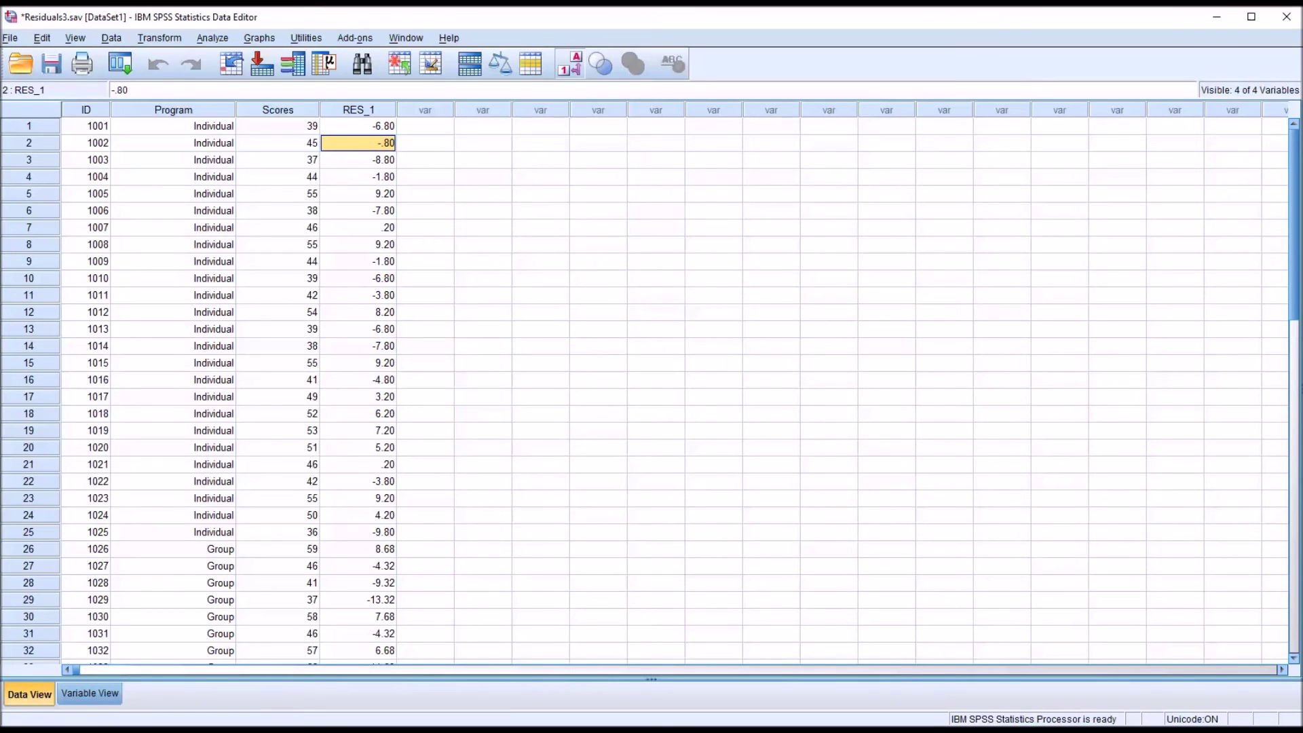
click(363, 111)
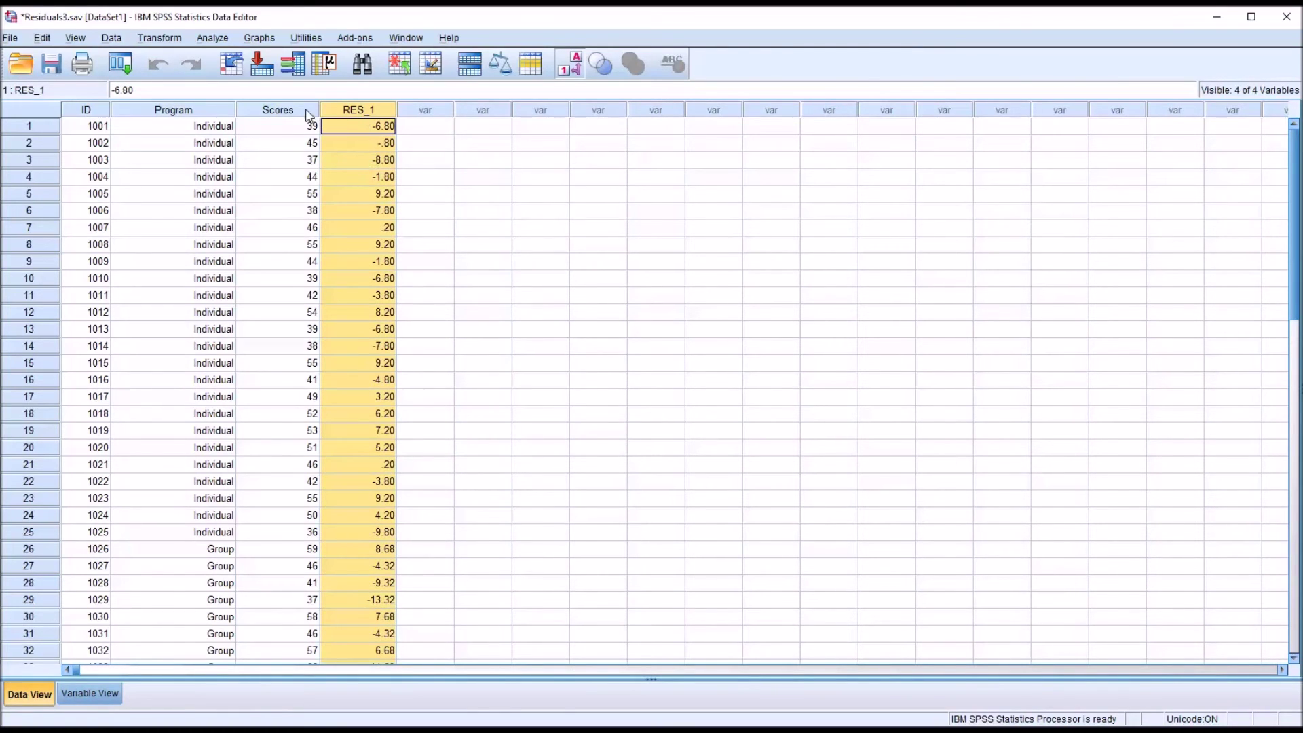
- Set up an Explore analysis with RES_1 replacing Scores as the dependent variable and Program kept as the factor
click(209, 41)
mouse_move(241, 83)
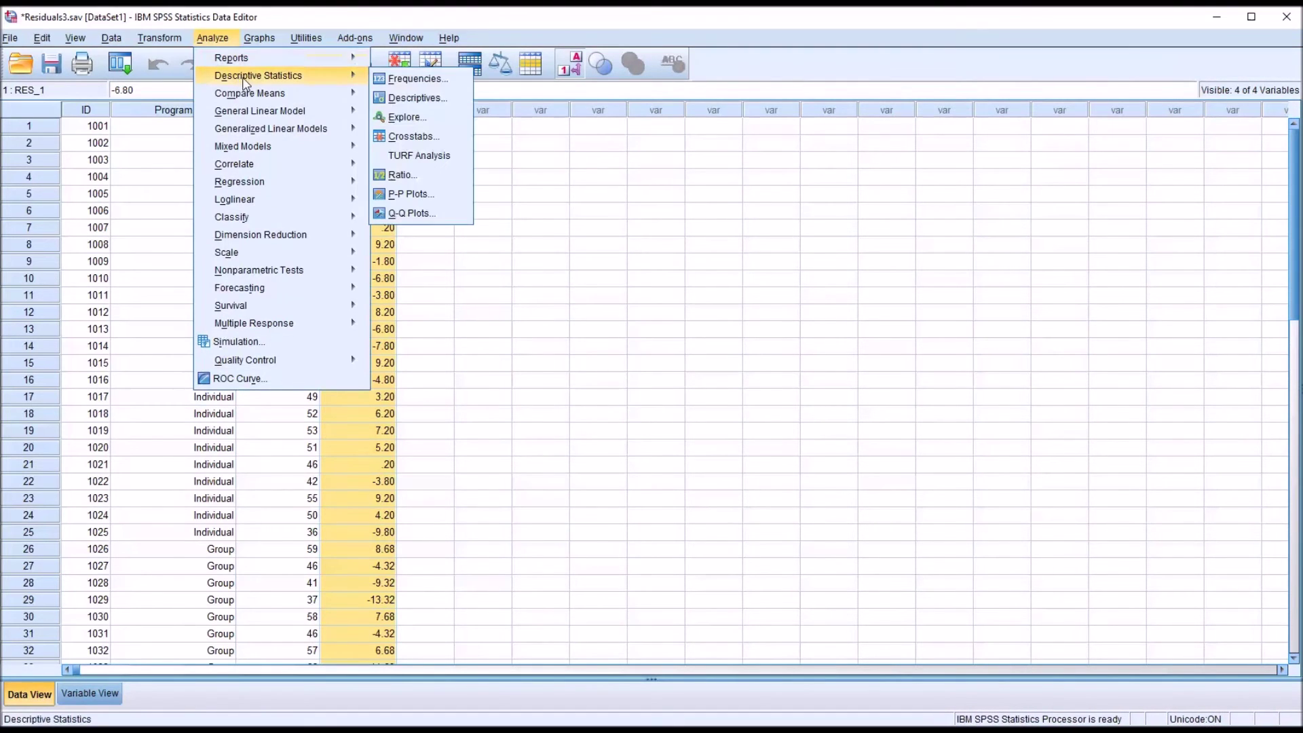
click(407, 117)
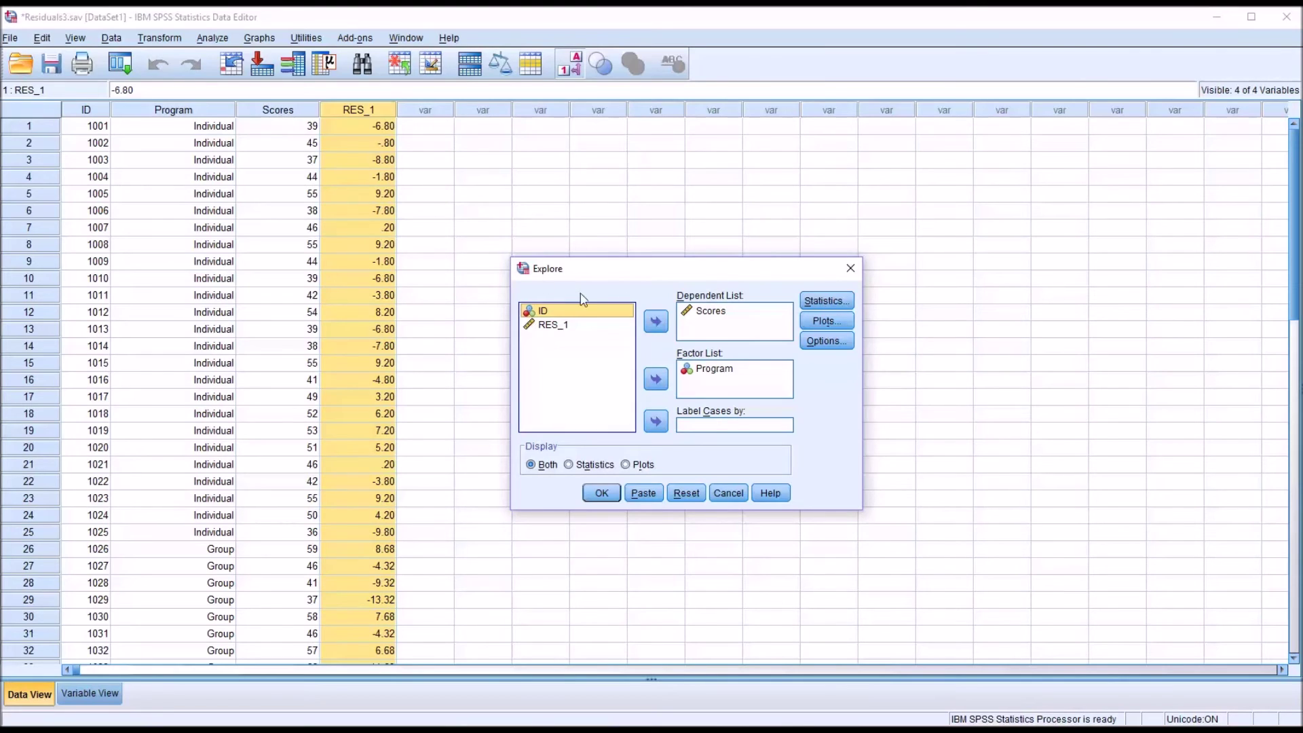
mouse_move(706, 316)
mouse_down()
mouse_move(581, 360)
mouse_move(698, 328)
mouse_up()
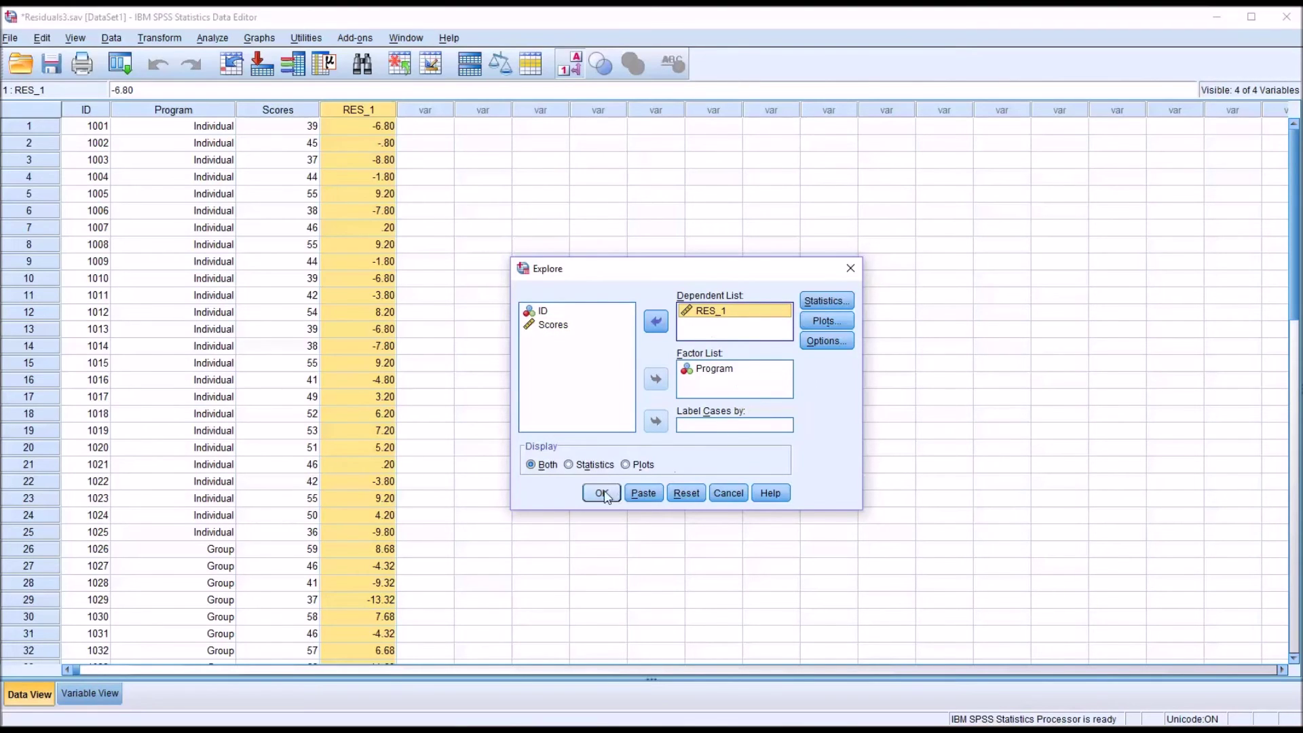
- Accept descriptives, outliers, histogram and normality plots with tests, and run the Explore analysis on the residuals
click(825, 302)
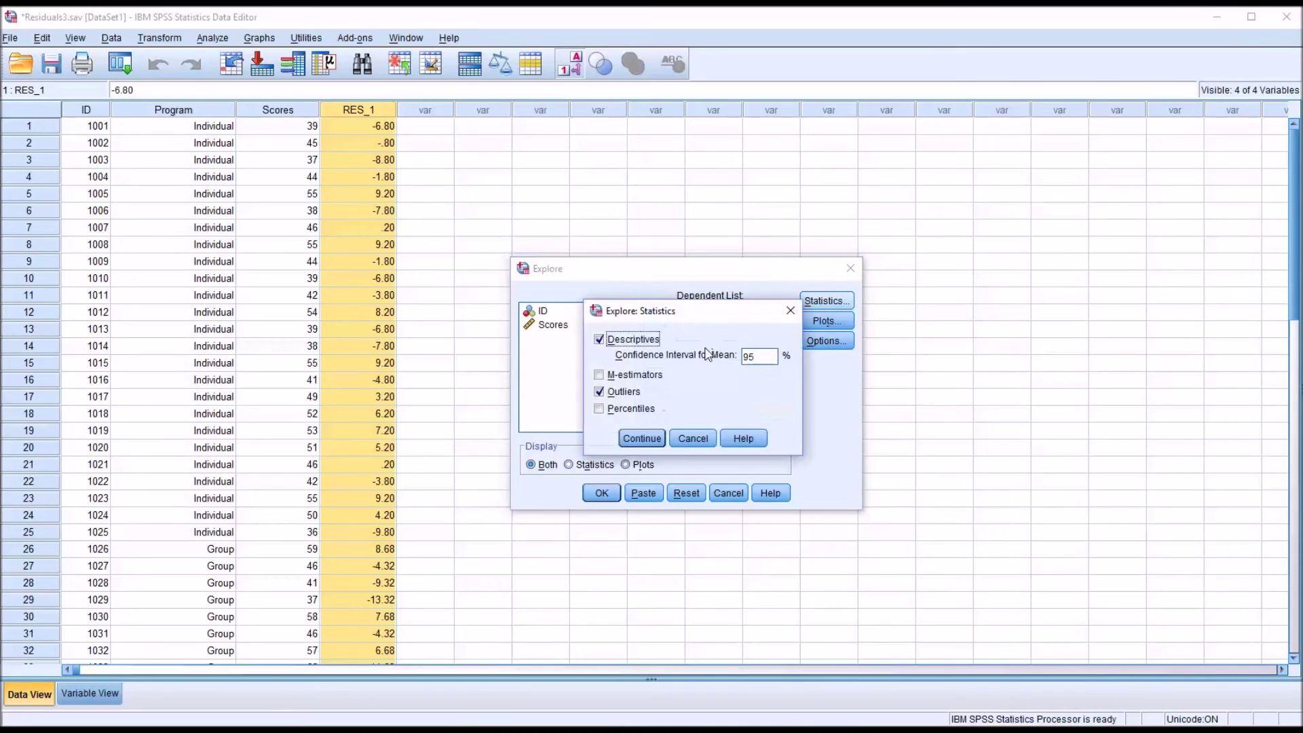
click(642, 437)
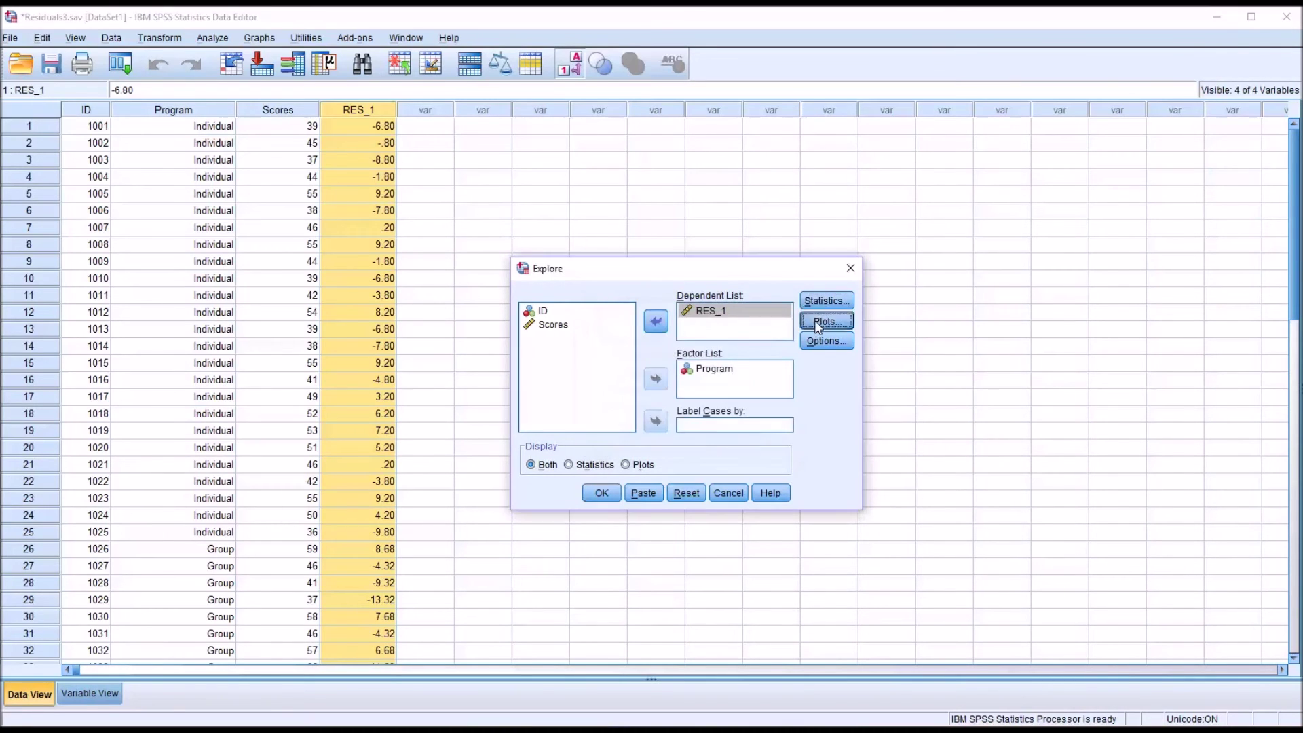
click(824, 321)
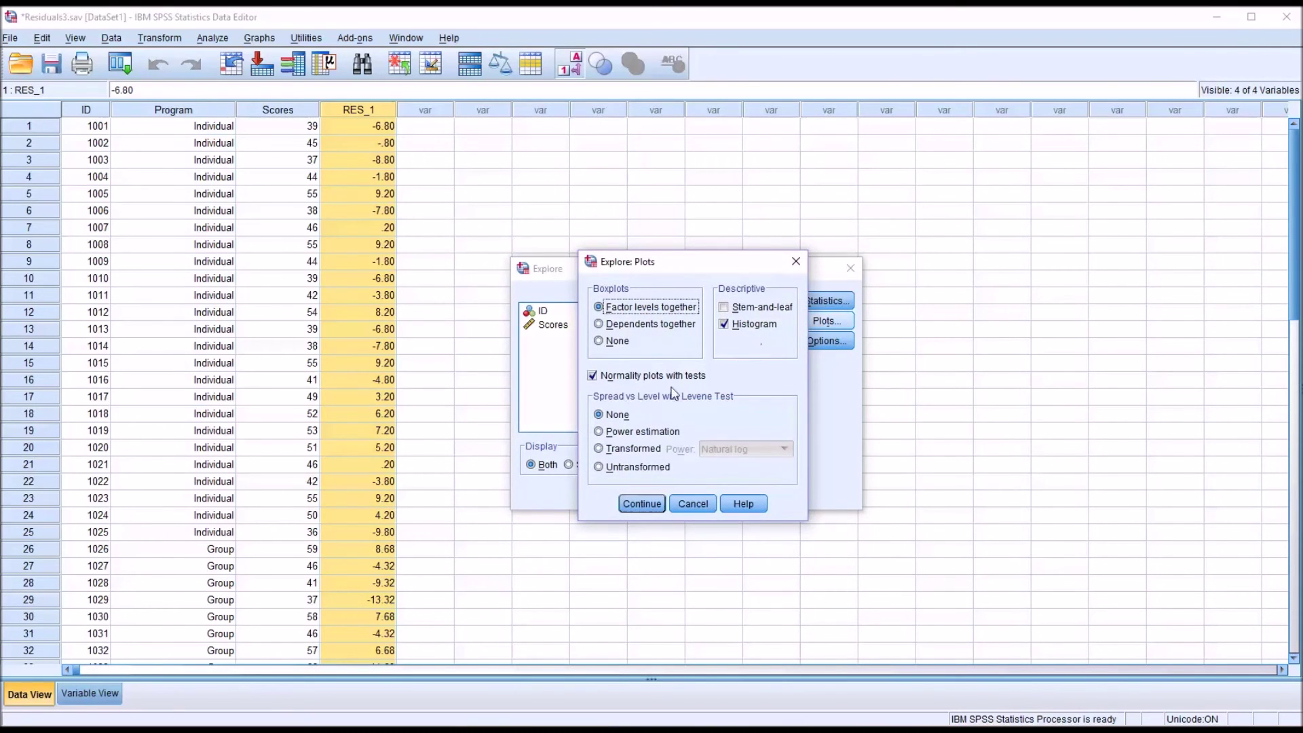
click(634, 504)
click(602, 494)
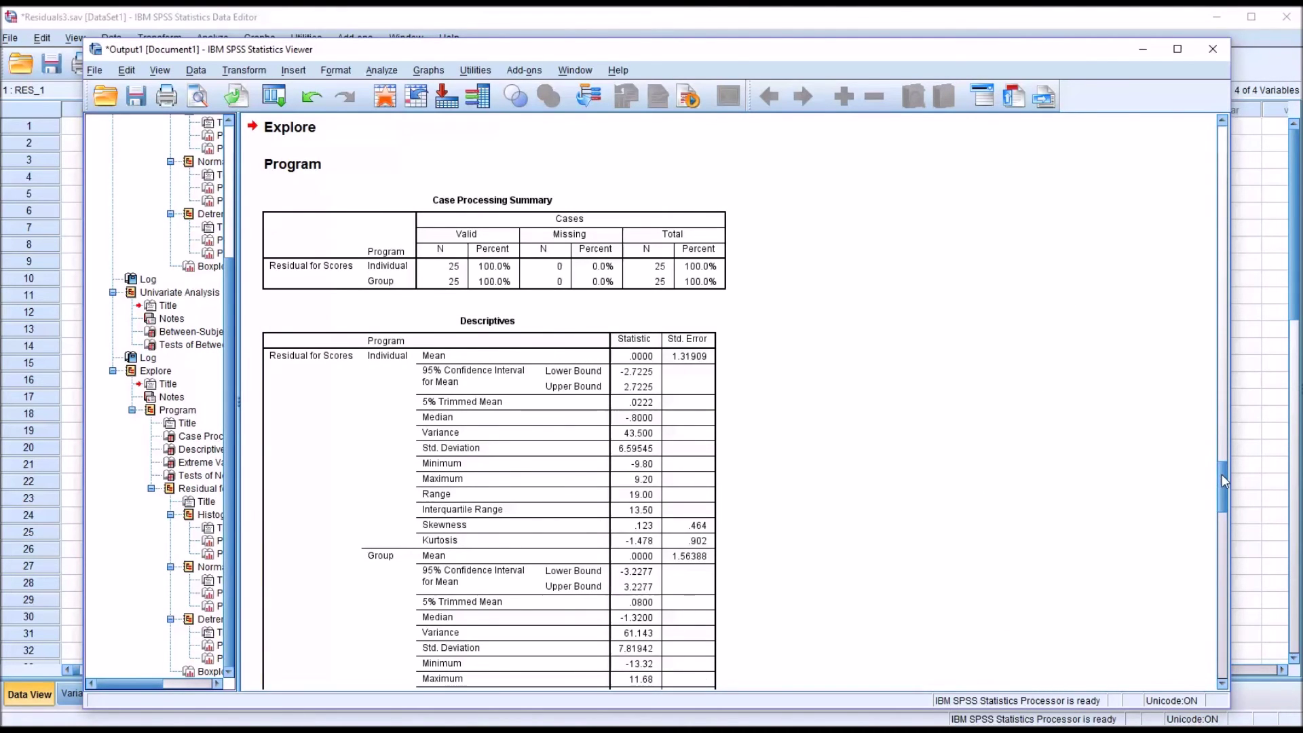
- Review the Descriptives and Tests of Normality tables for the residuals of both program groups
scroll(527, 411, down, 5)
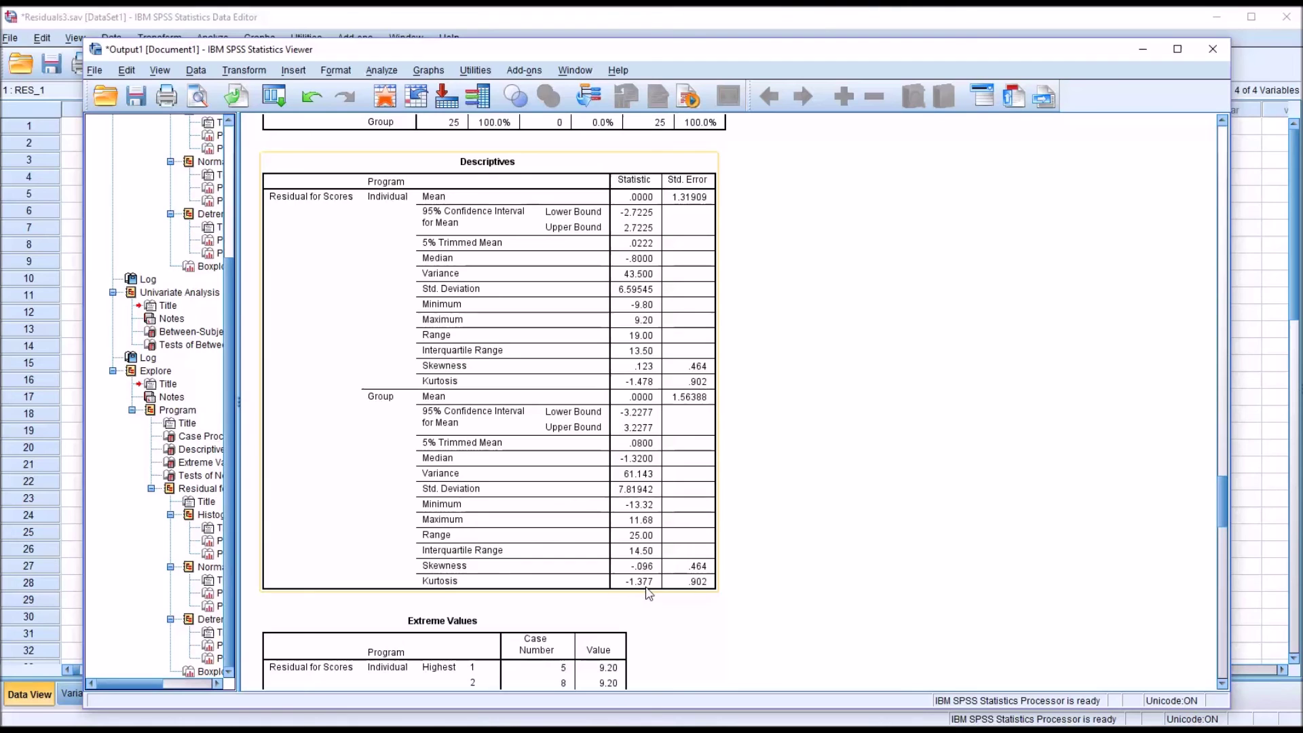
click(733, 592)
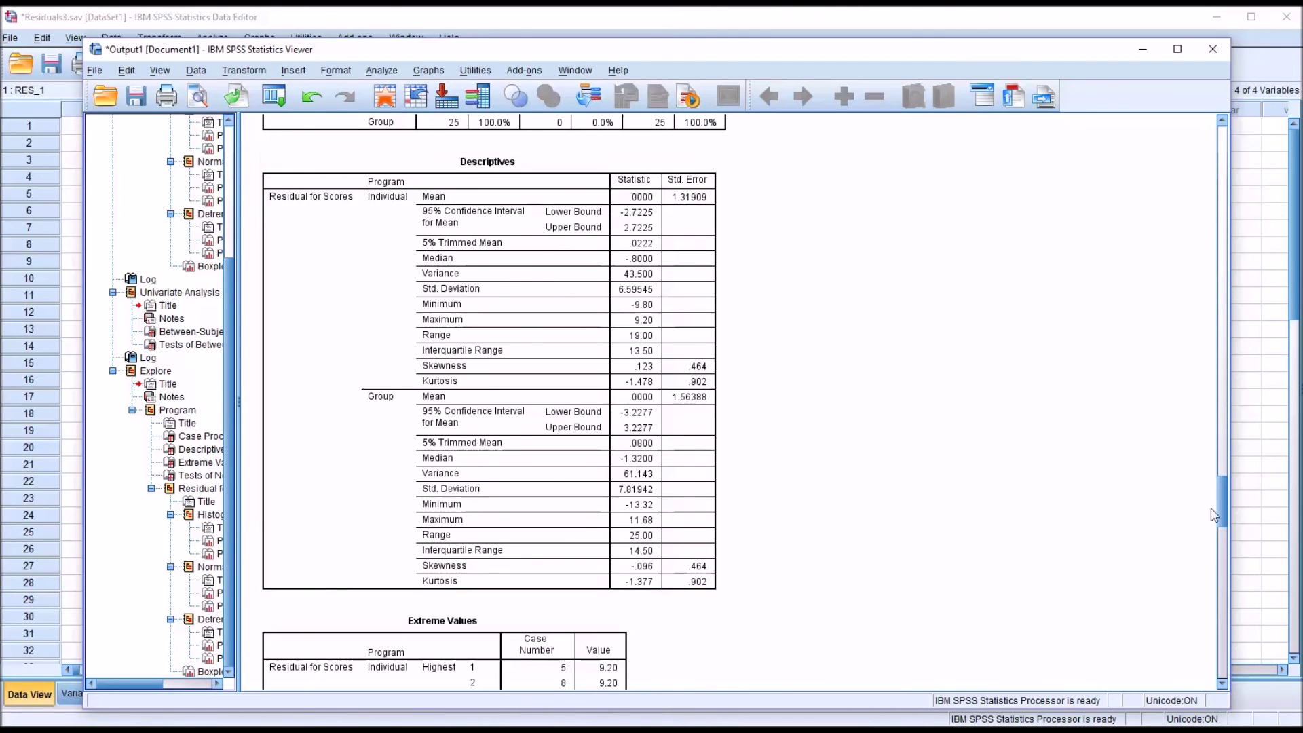
drag(1224, 509, 1225, 557)
click(702, 323)
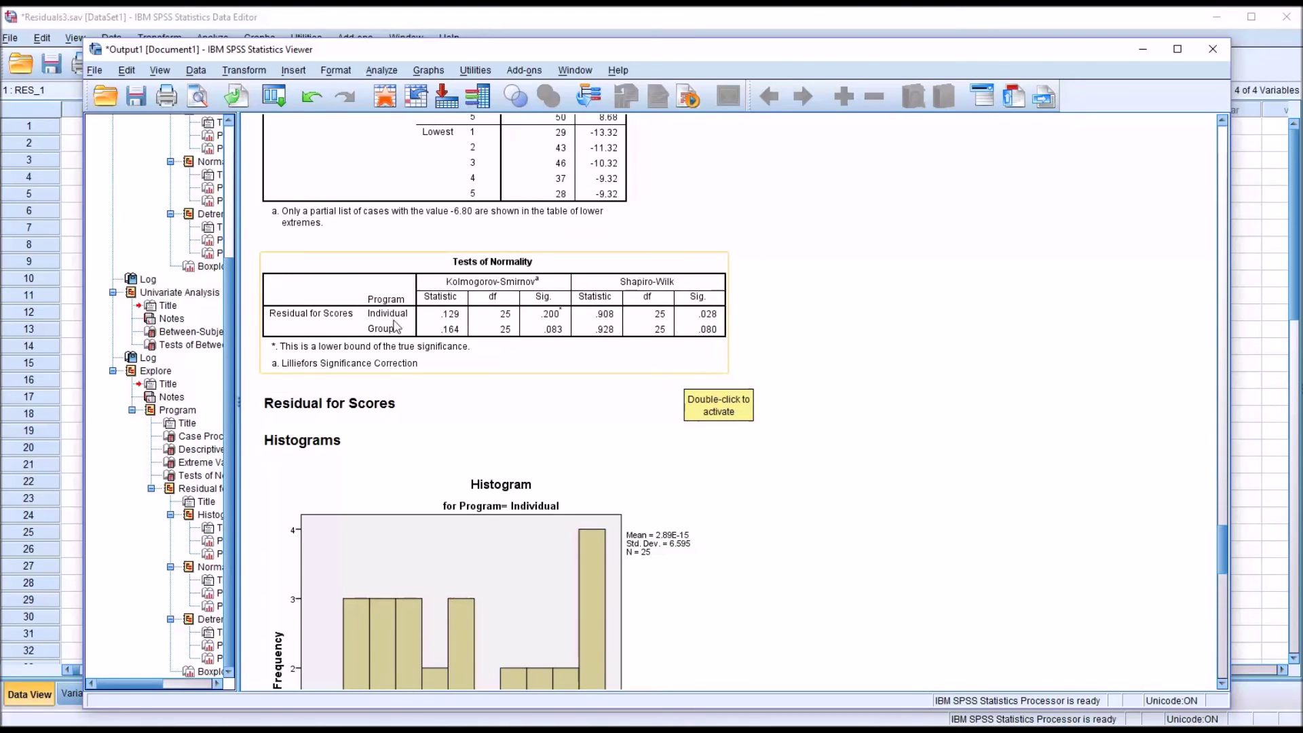
click(749, 343)
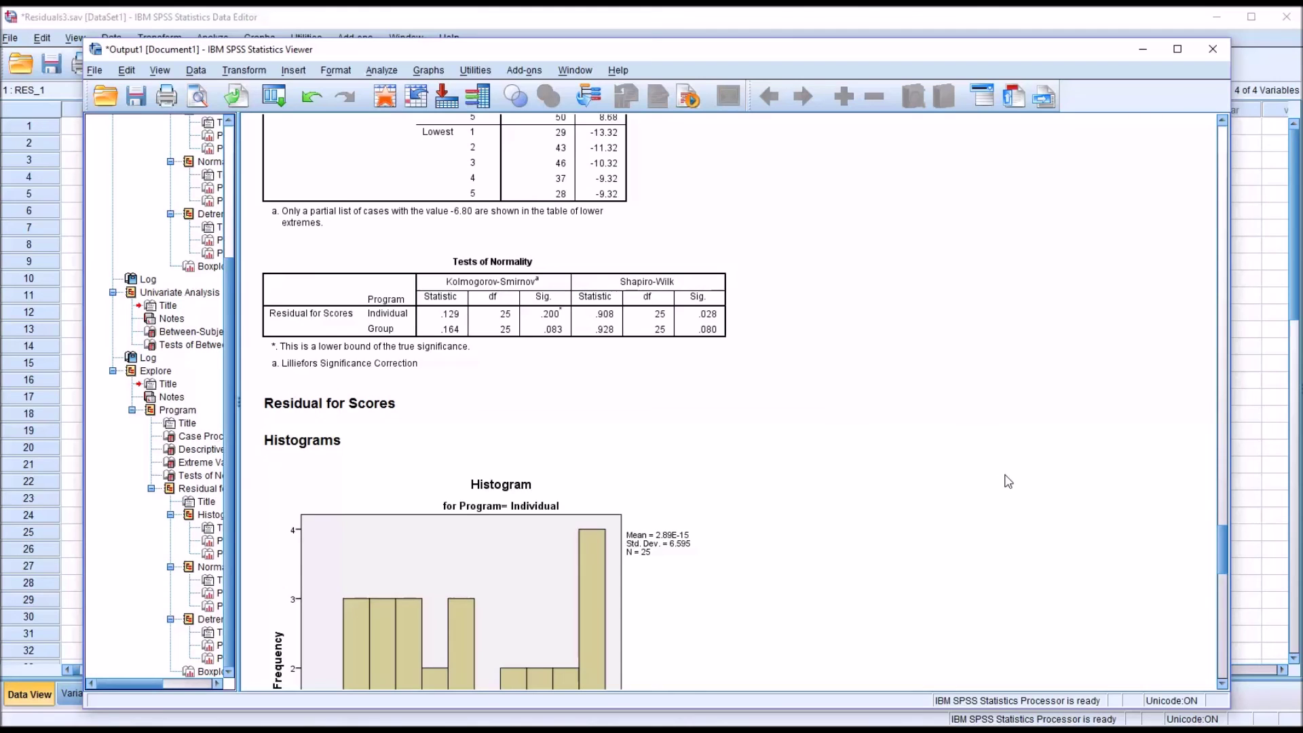
- Return to the Data Editor and examine the Individual group's residuals and the Scores of the Individual and Group cases
click(628, 25)
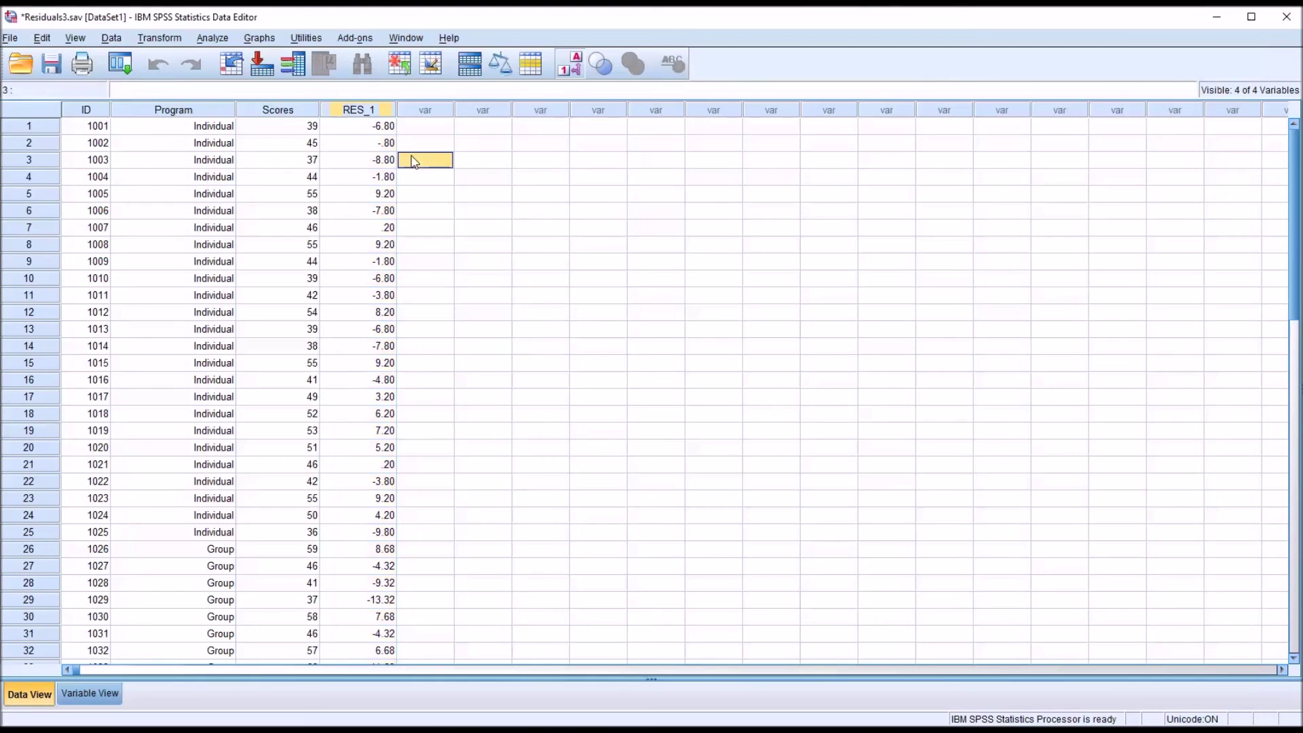
drag(379, 125, 367, 536)
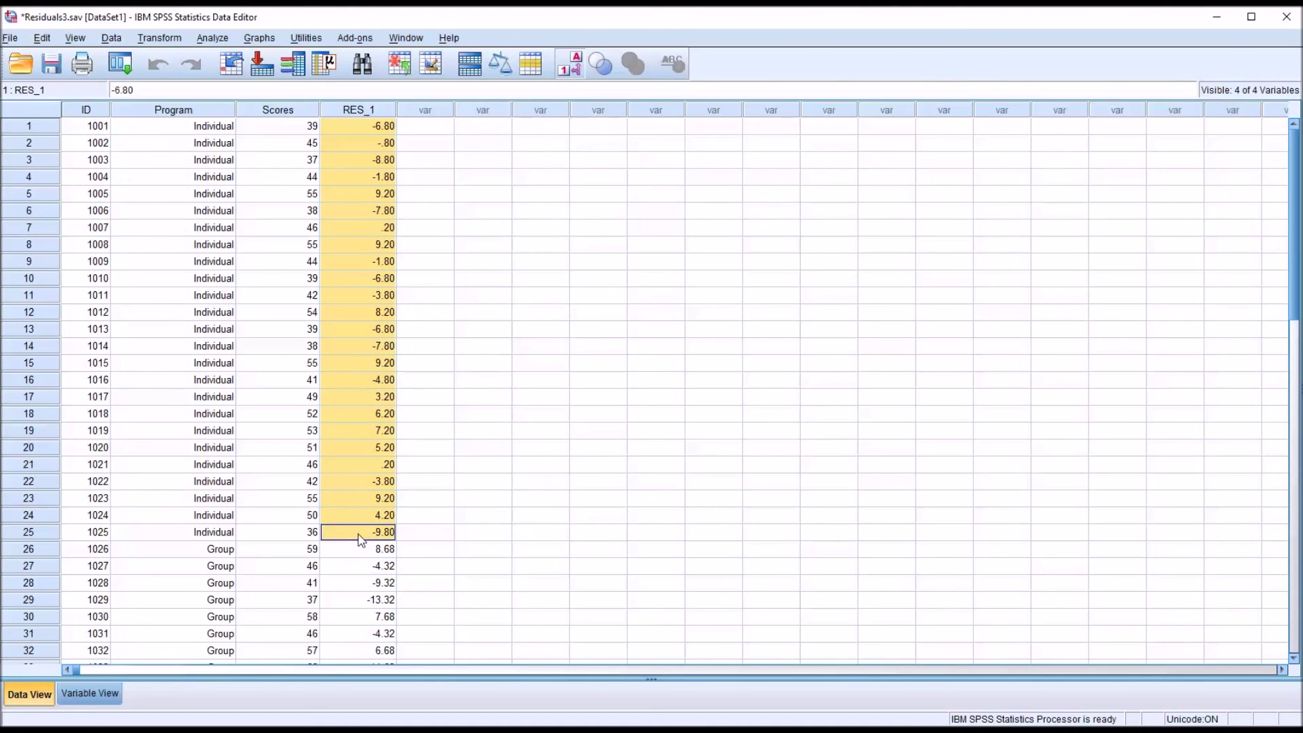
click(425, 128)
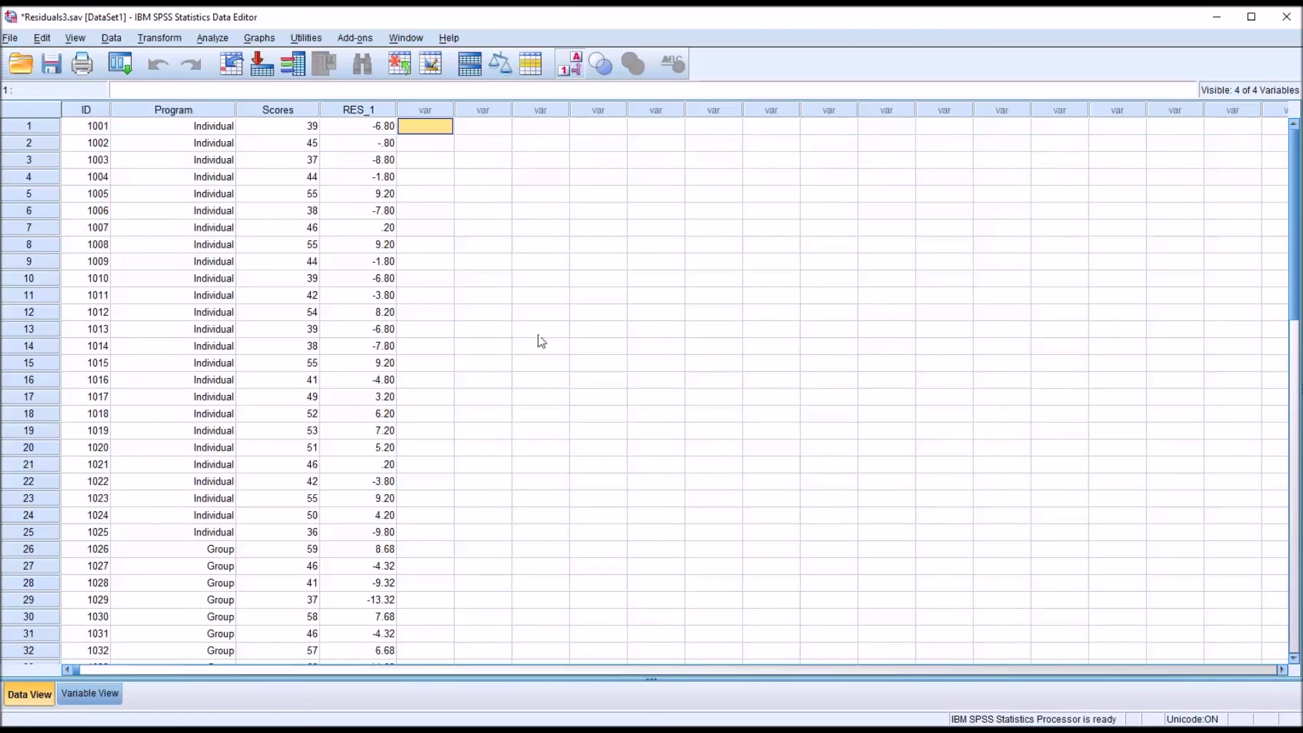
drag(273, 130, 274, 542)
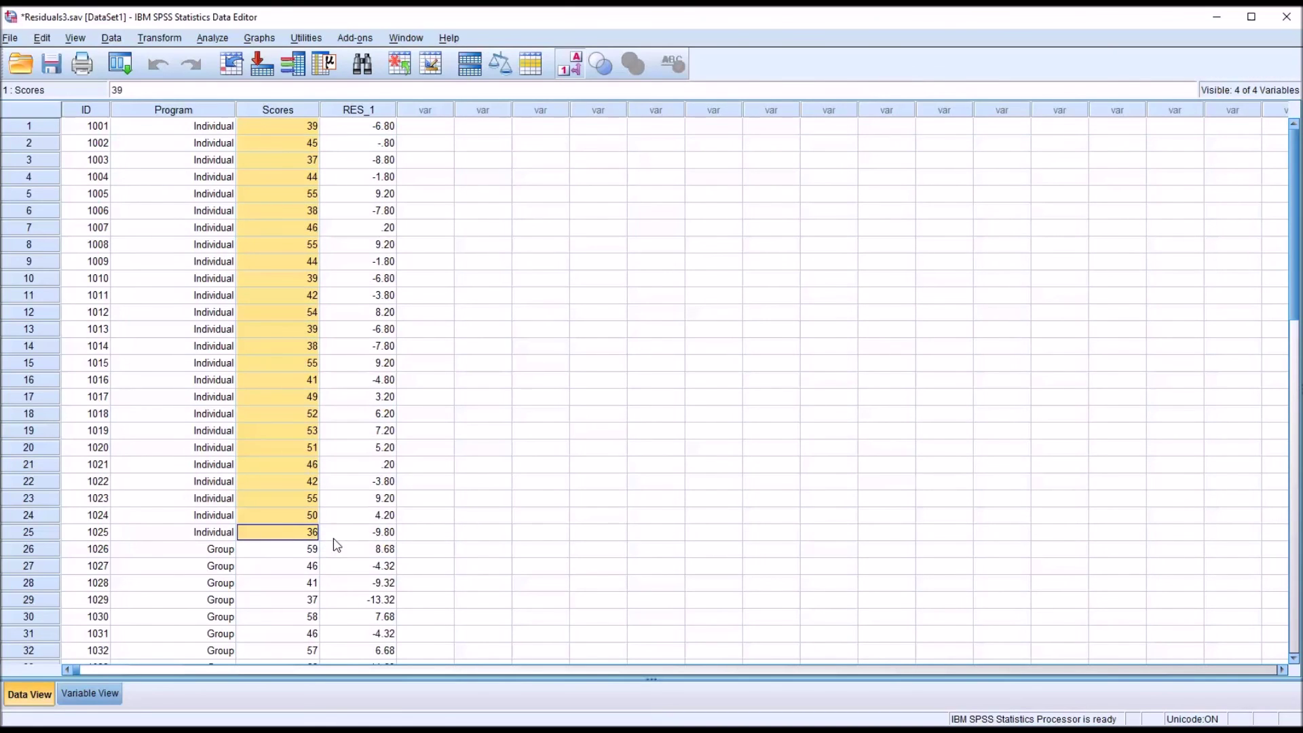
mouse_move(283, 555)
mouse_down()
mouse_move(290, 695)
mouse_move(288, 578)
mouse_up()
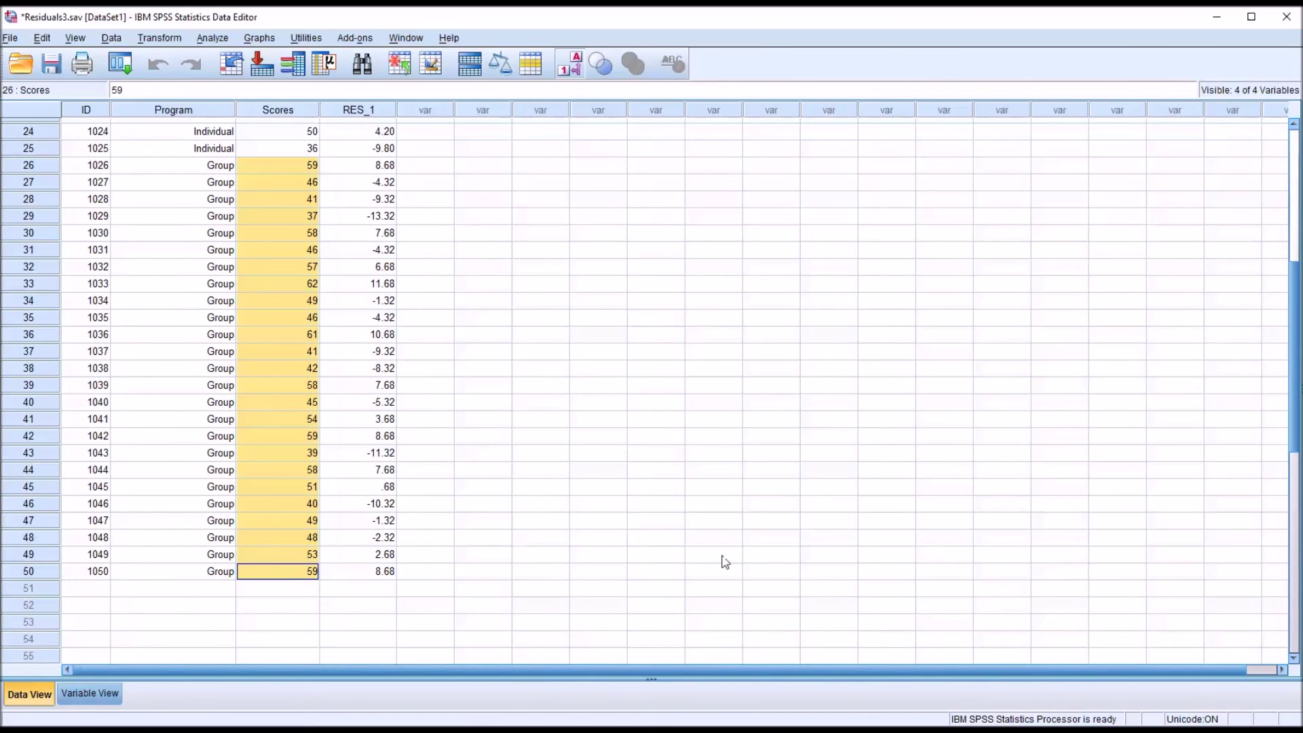
drag(1291, 422, 1293, 266)
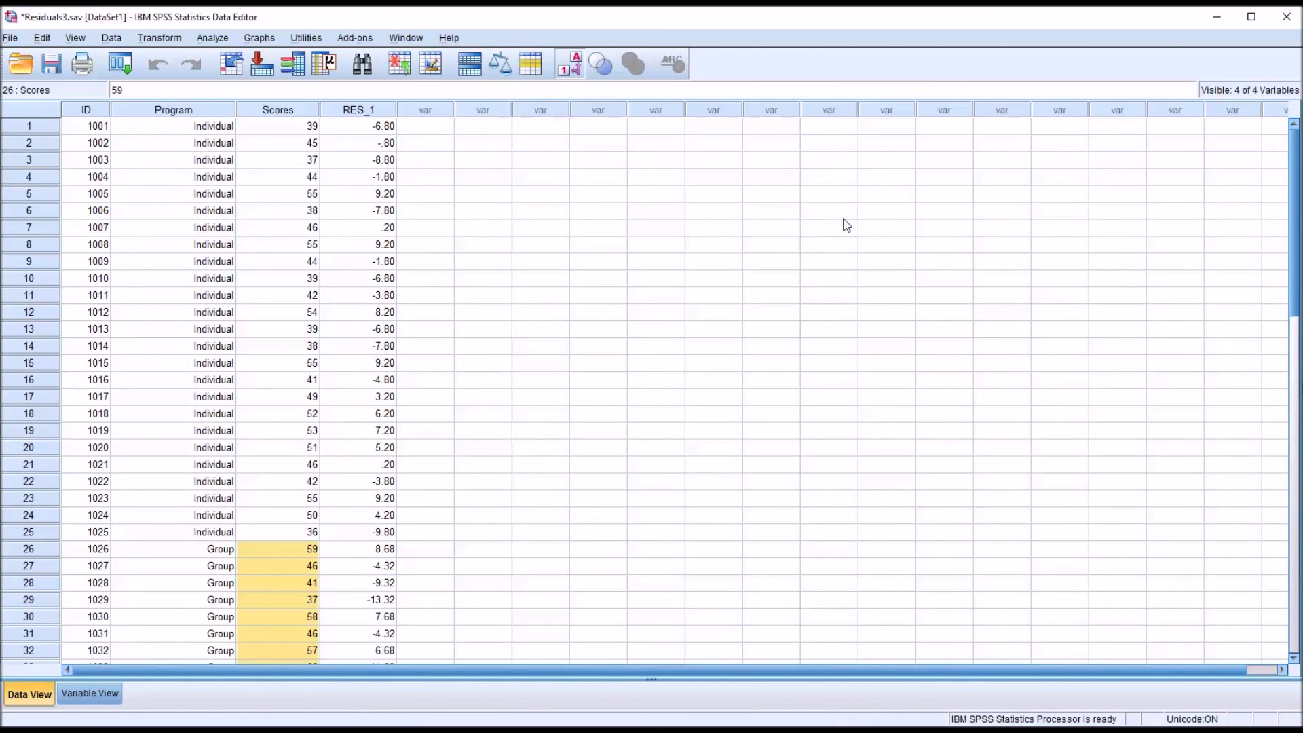
click(438, 128)
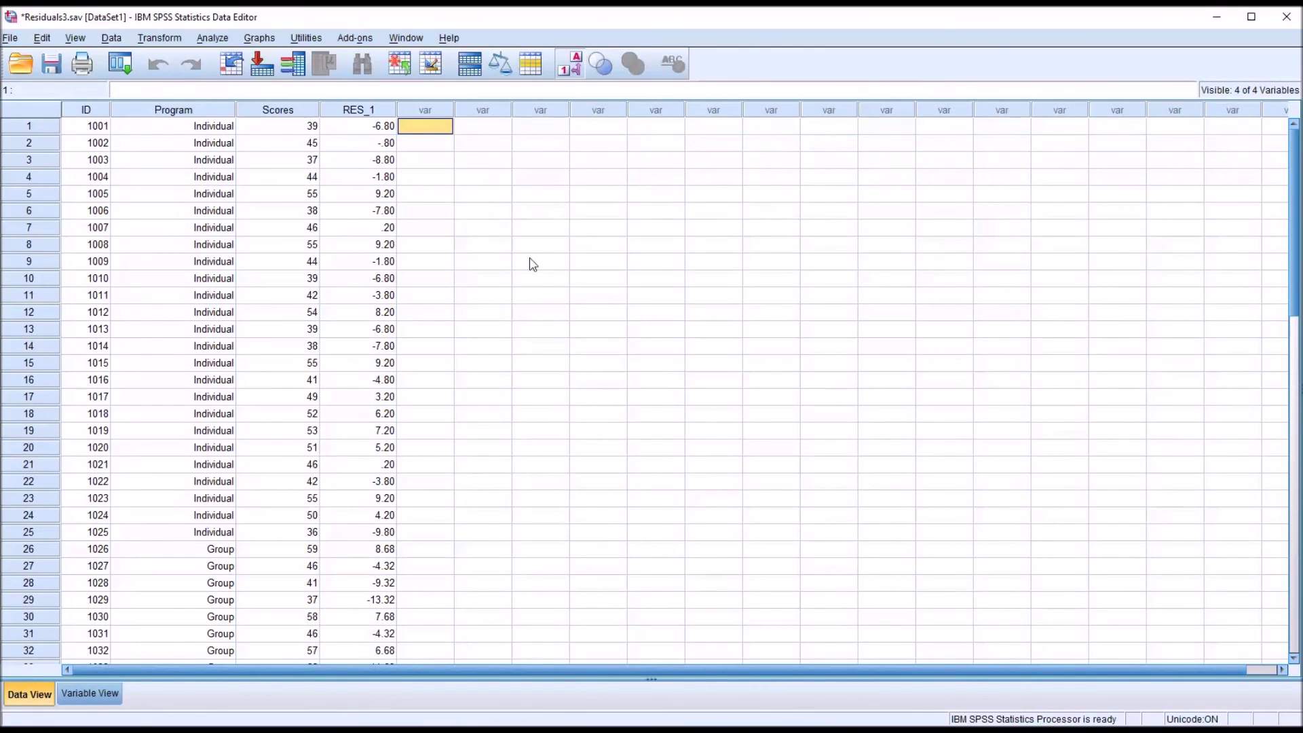